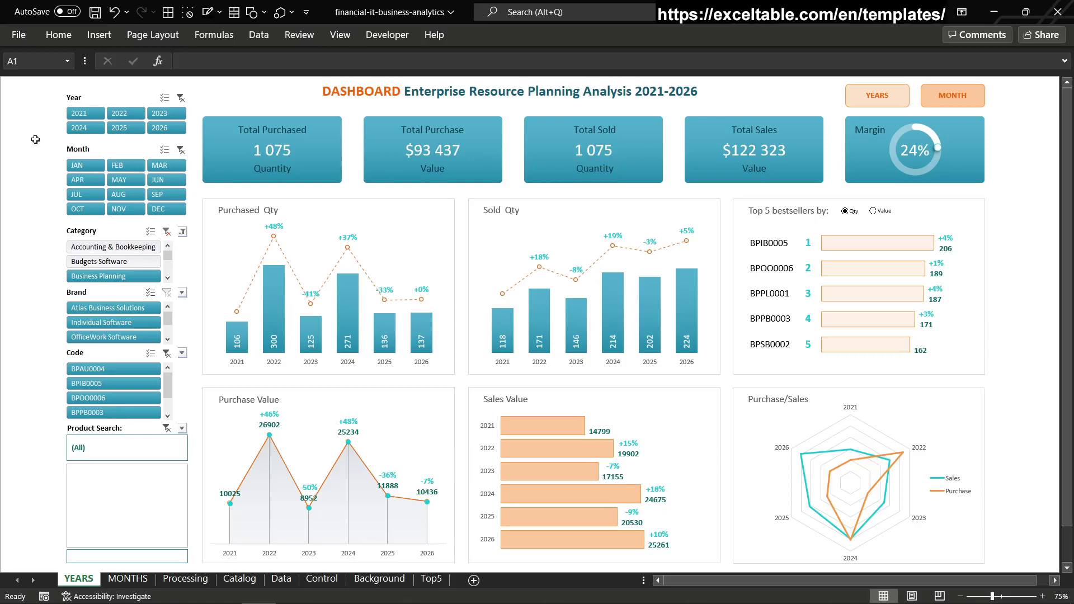
Try Year slicer filters 2021–2023, 2024, 2025 and 2026, then clear it
drag(79, 113, 160, 113)
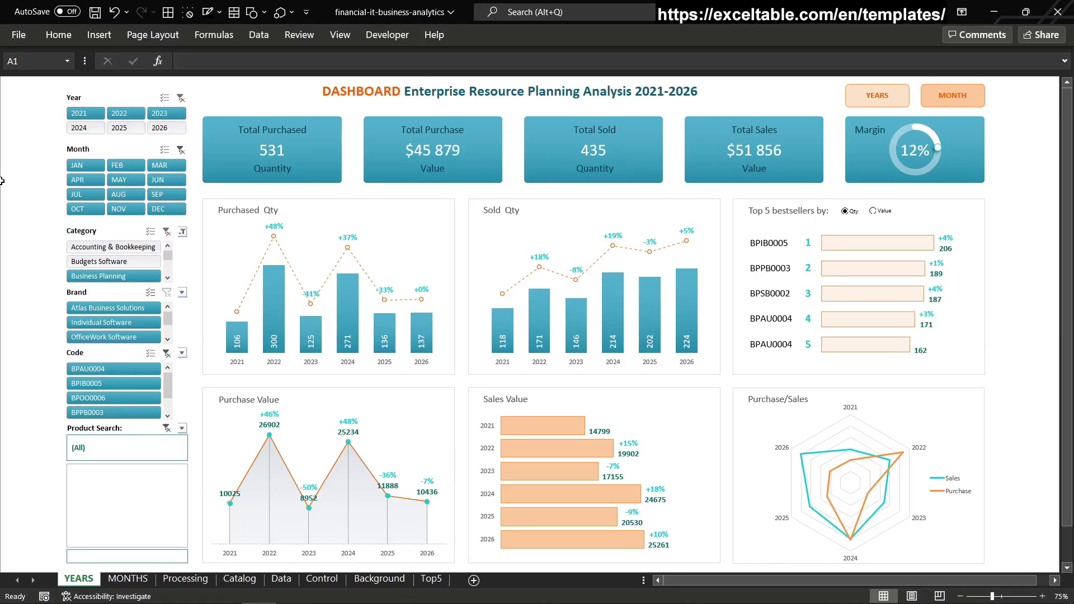
click(90, 129)
click(115, 129)
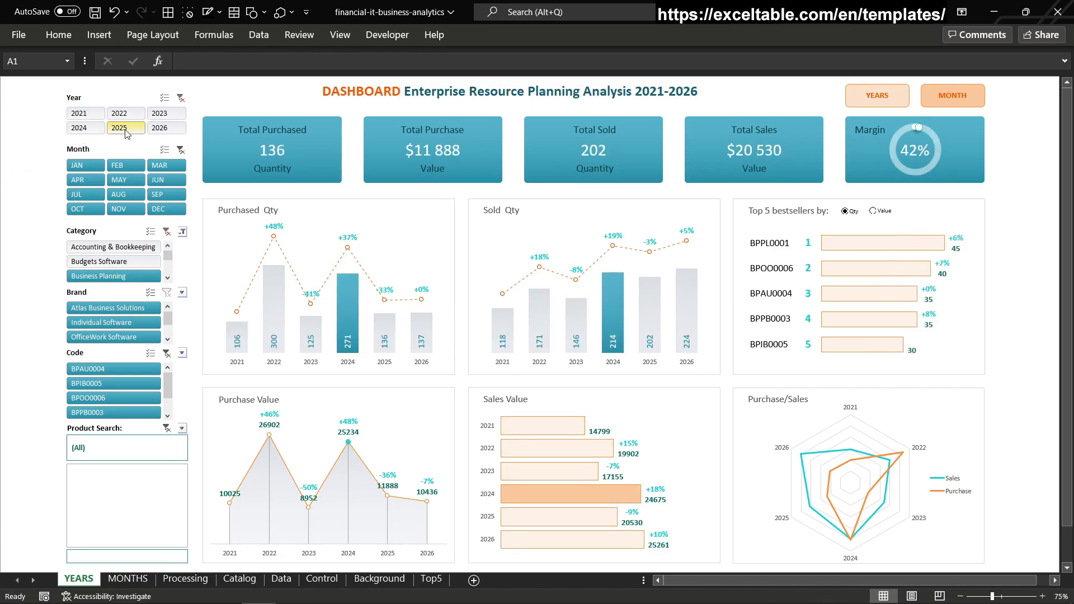
click(165, 128)
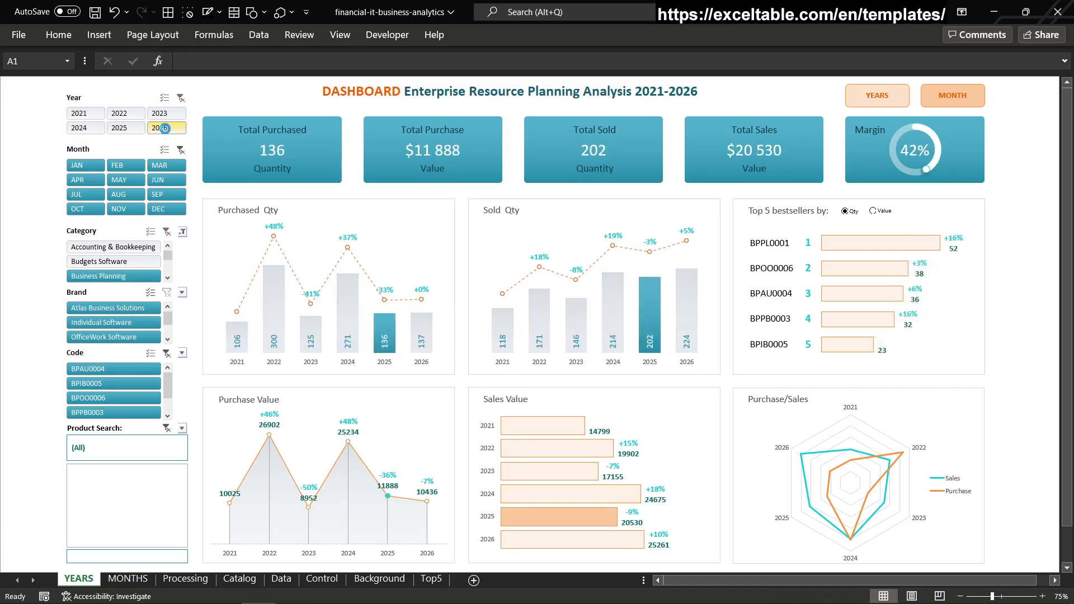
click(180, 97)
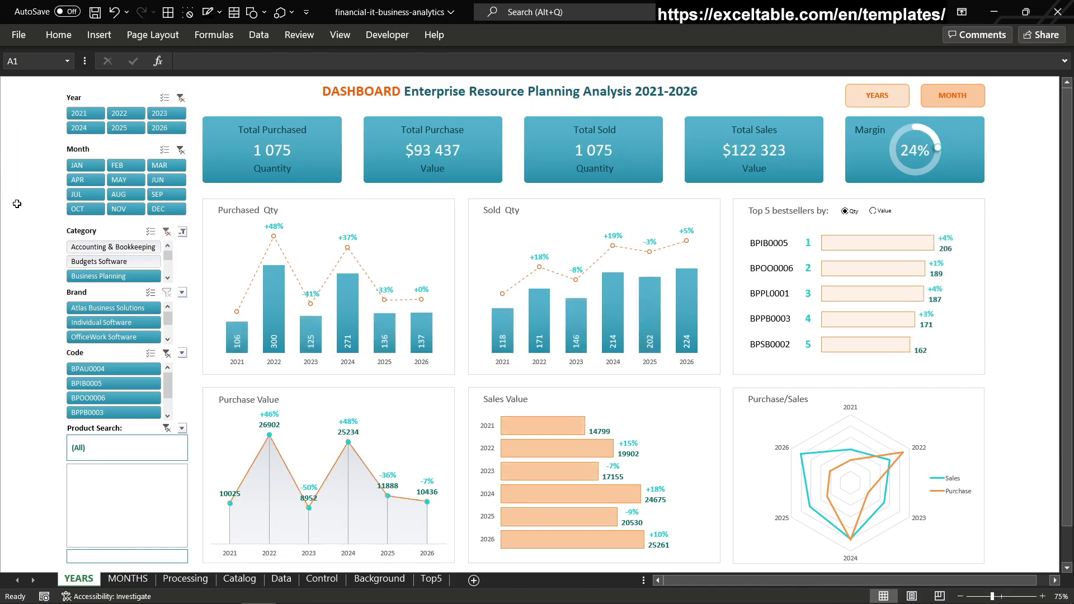
Clear the Category filter, preview 2022 and 2025, then reset the Year slicer to all years
click(166, 231)
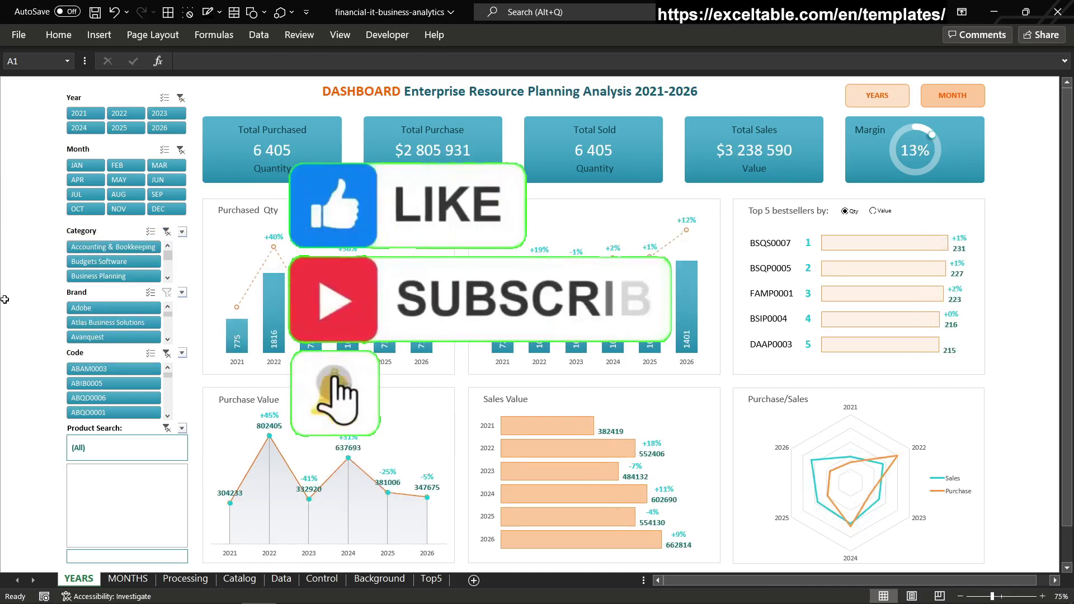
click(118, 115)
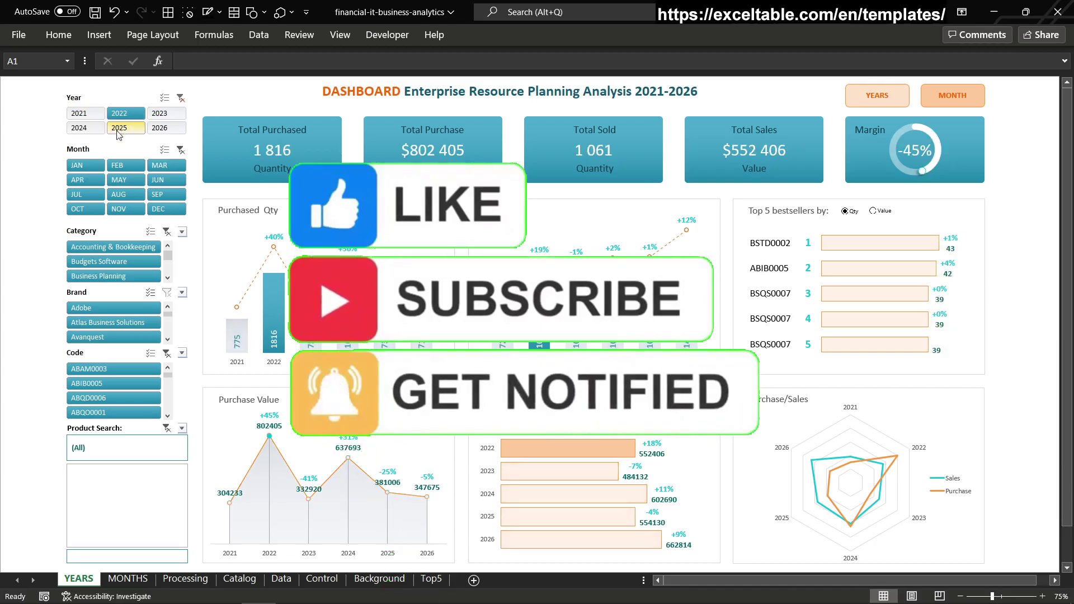
click(119, 128)
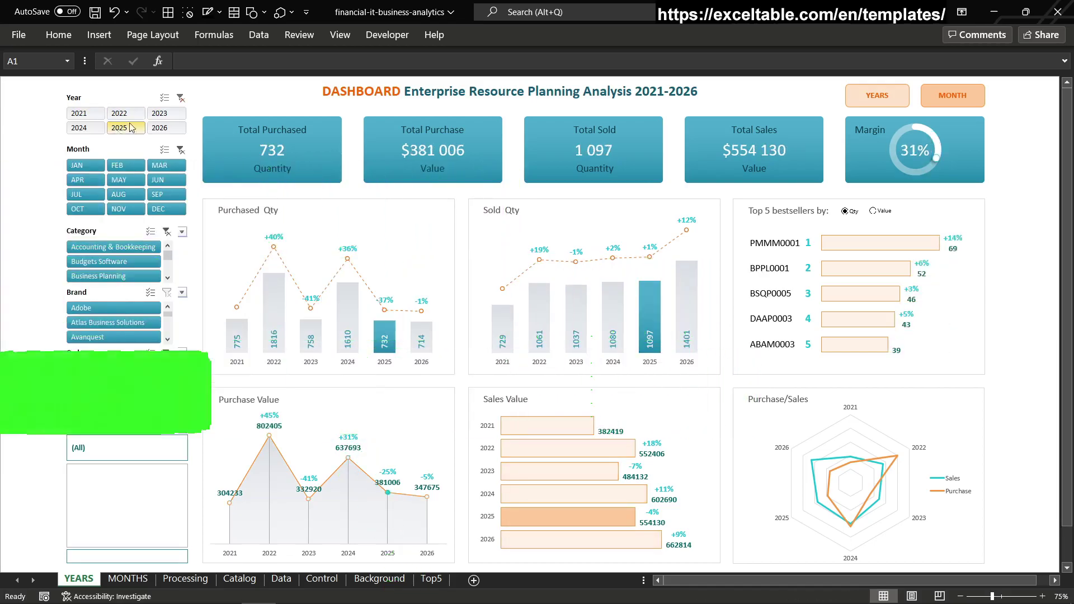
click(180, 98)
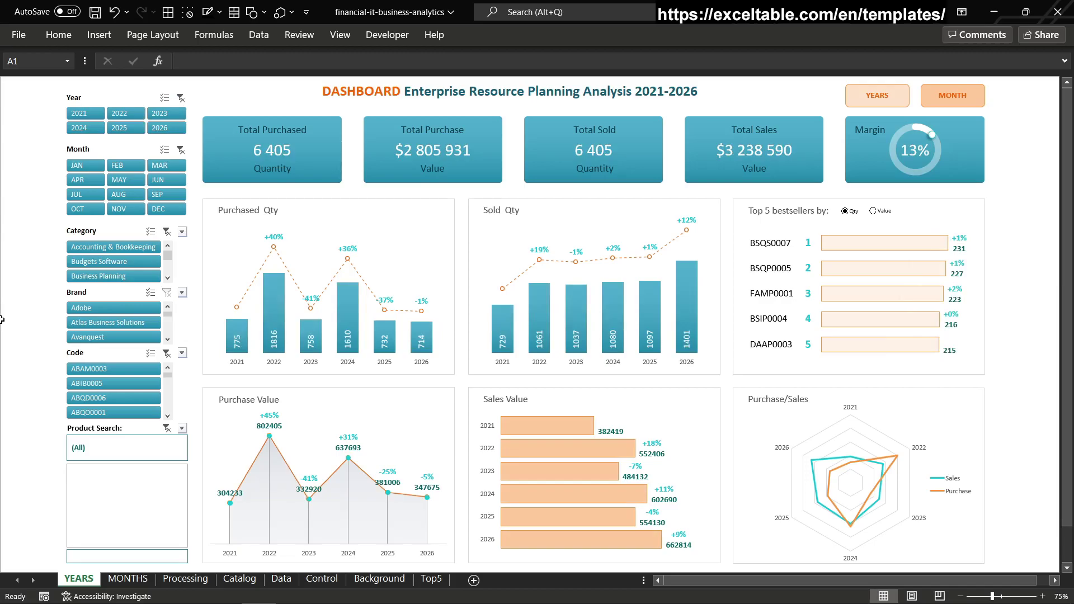
click(115, 261)
click(115, 262)
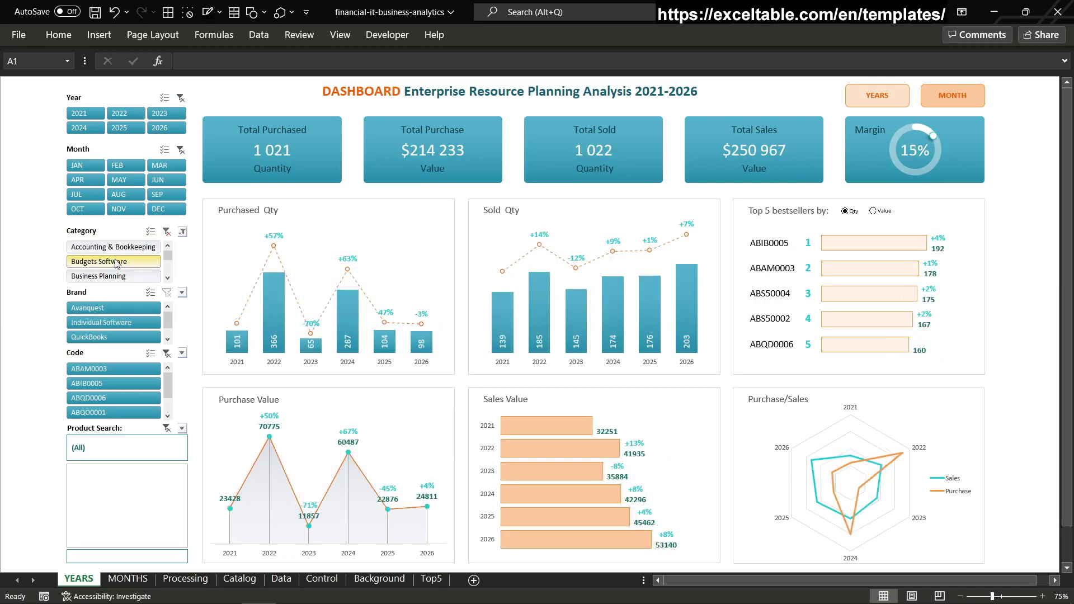
click(115, 274)
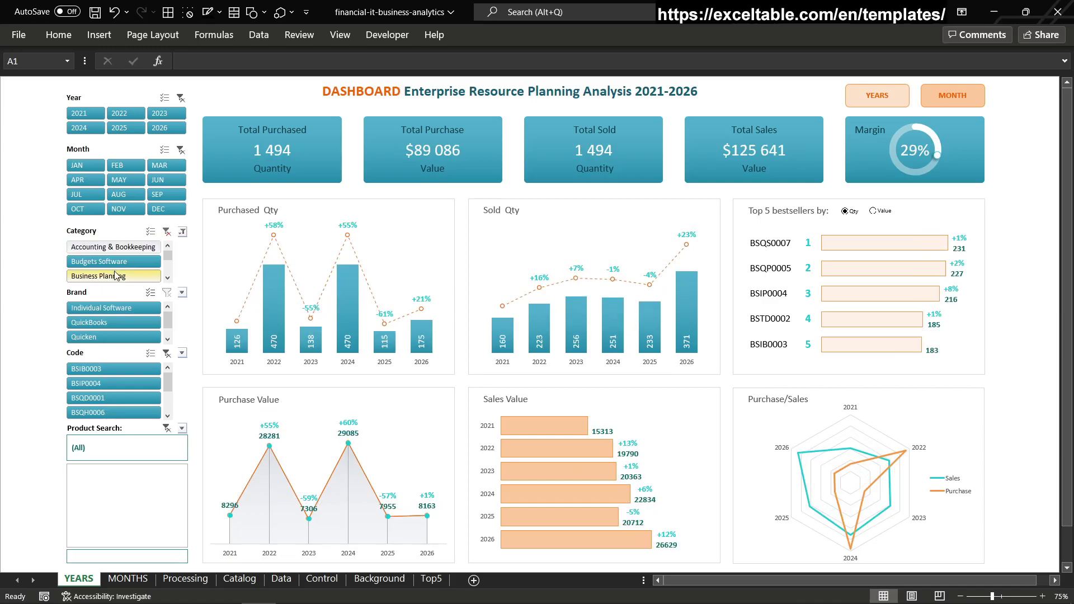
click(107, 311)
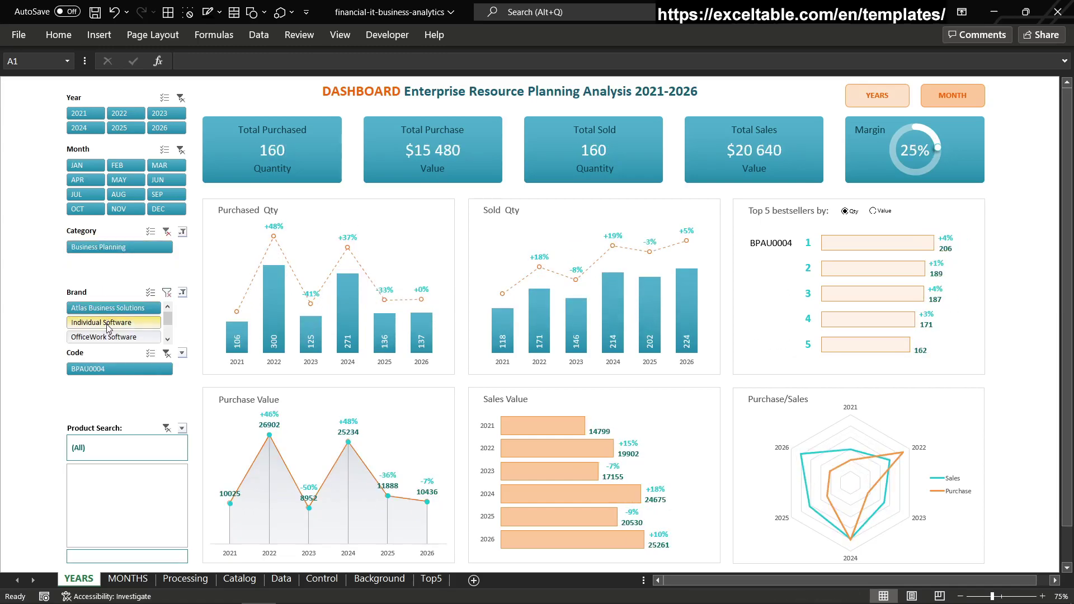
click(108, 323)
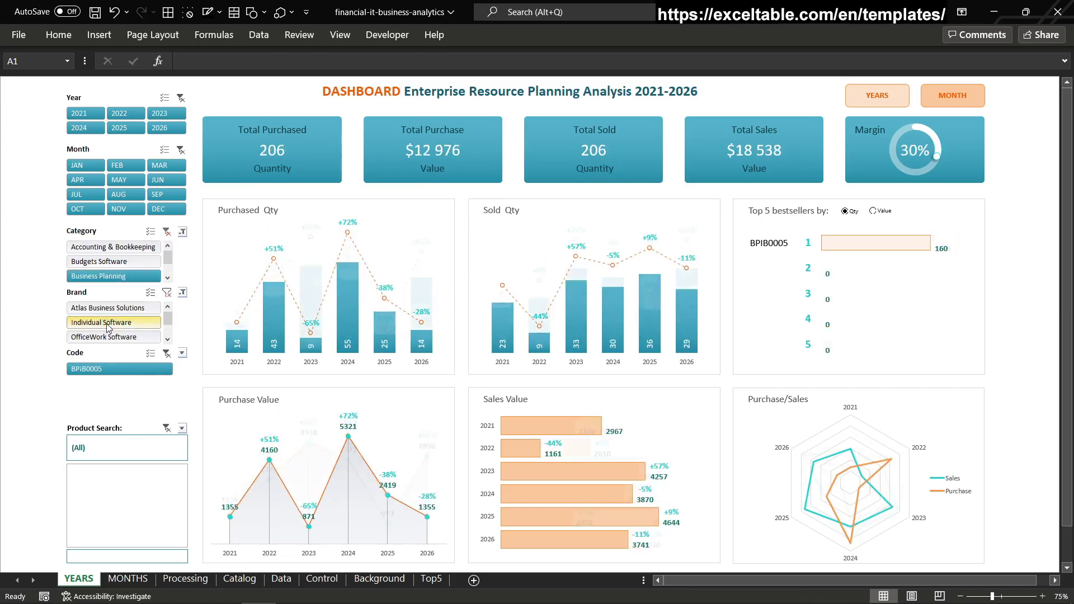
click(167, 232)
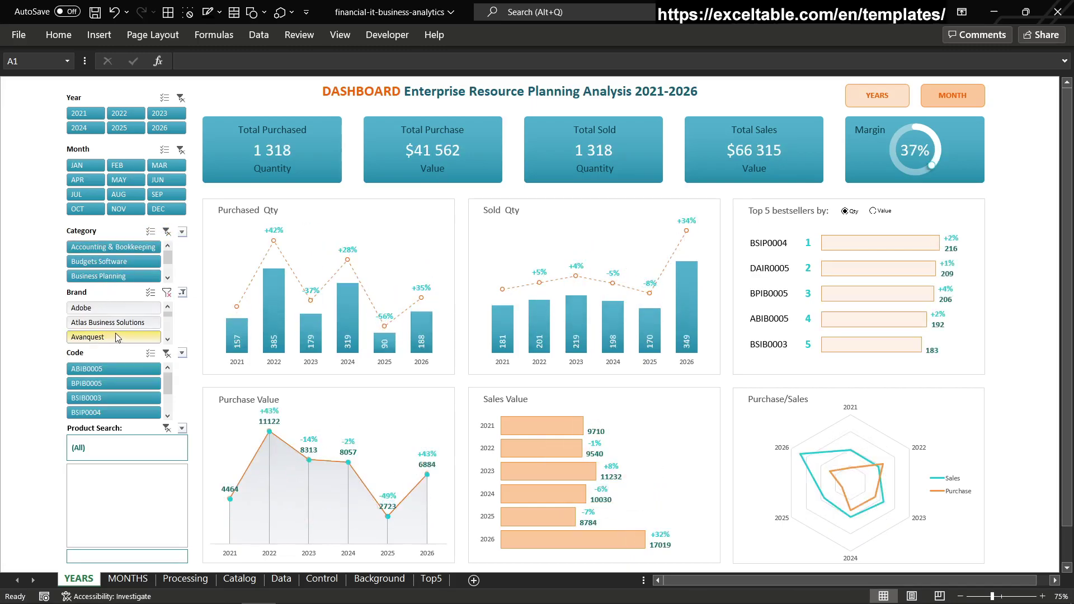
click(167, 292)
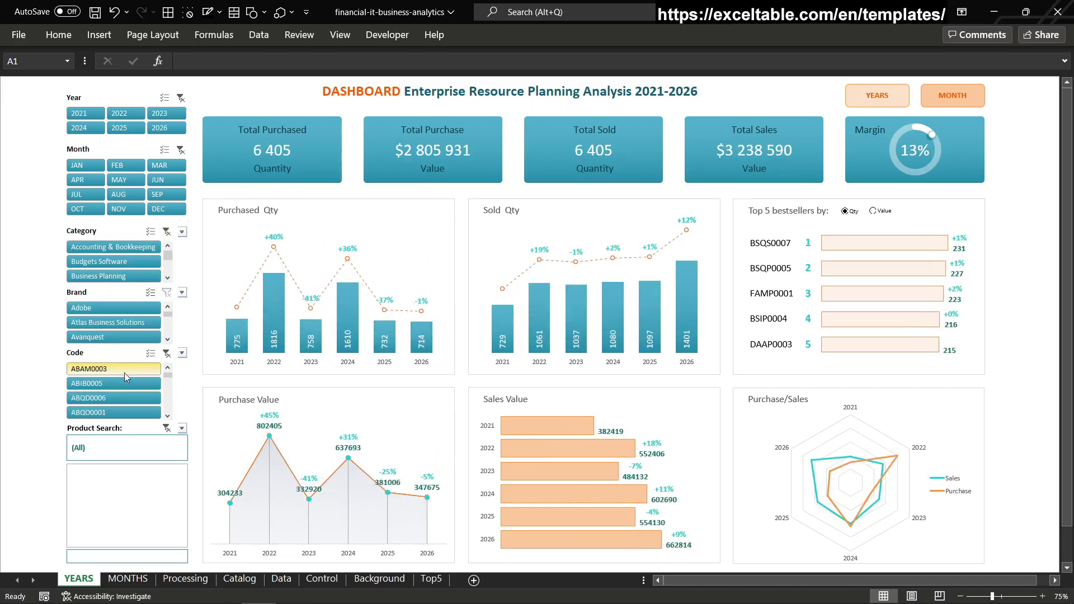
click(124, 371)
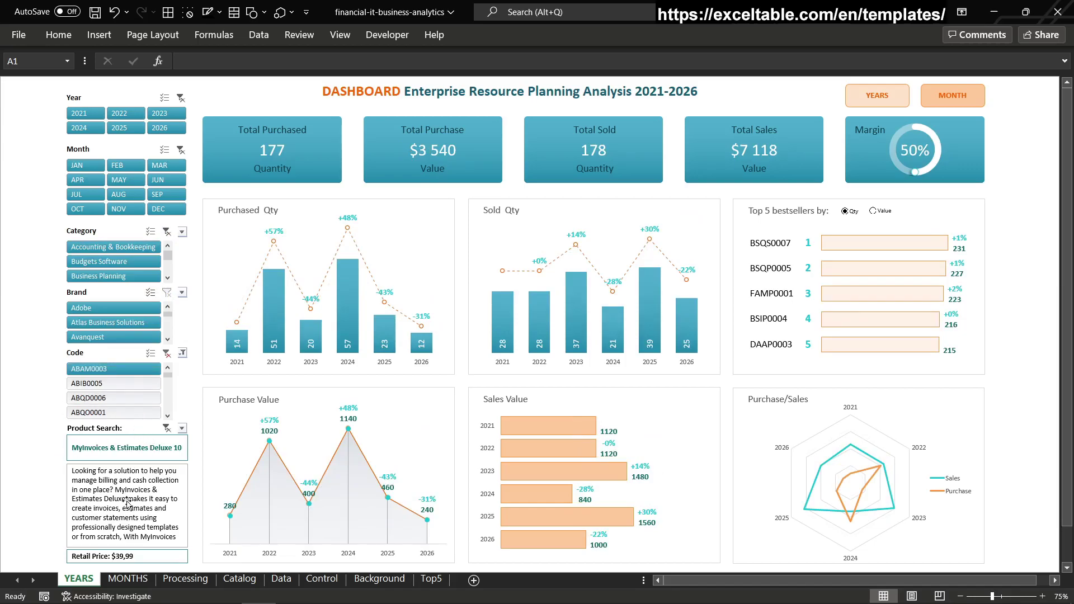
click(108, 387)
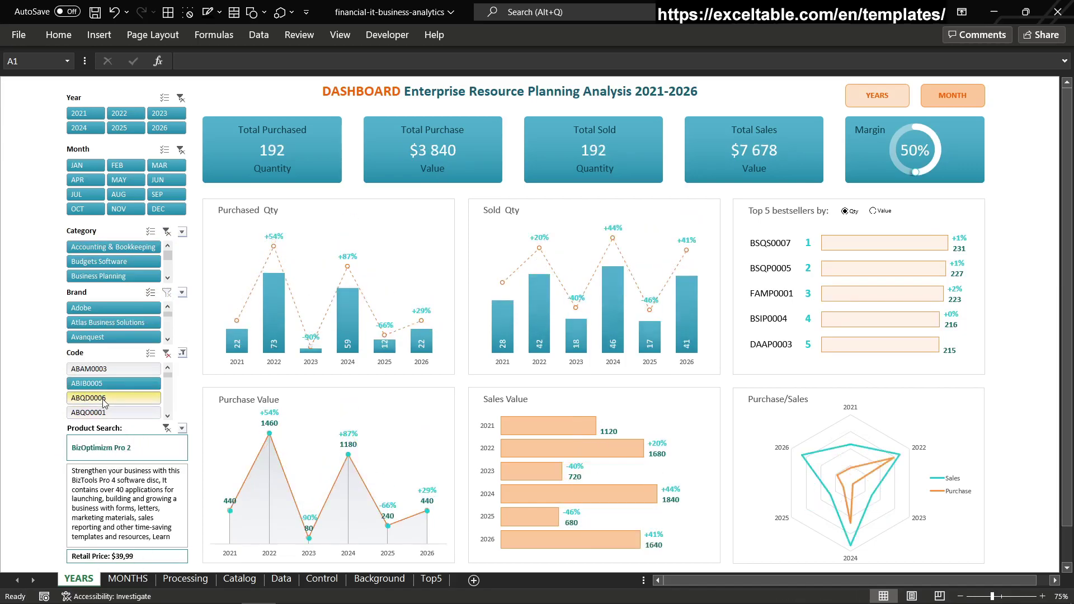
click(104, 401)
click(104, 413)
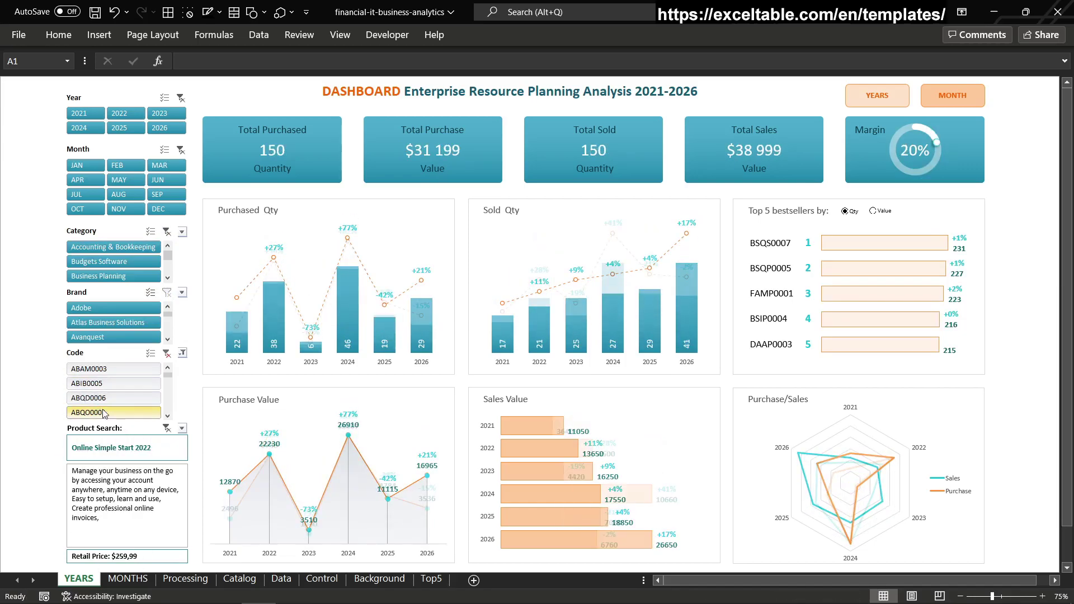
click(167, 353)
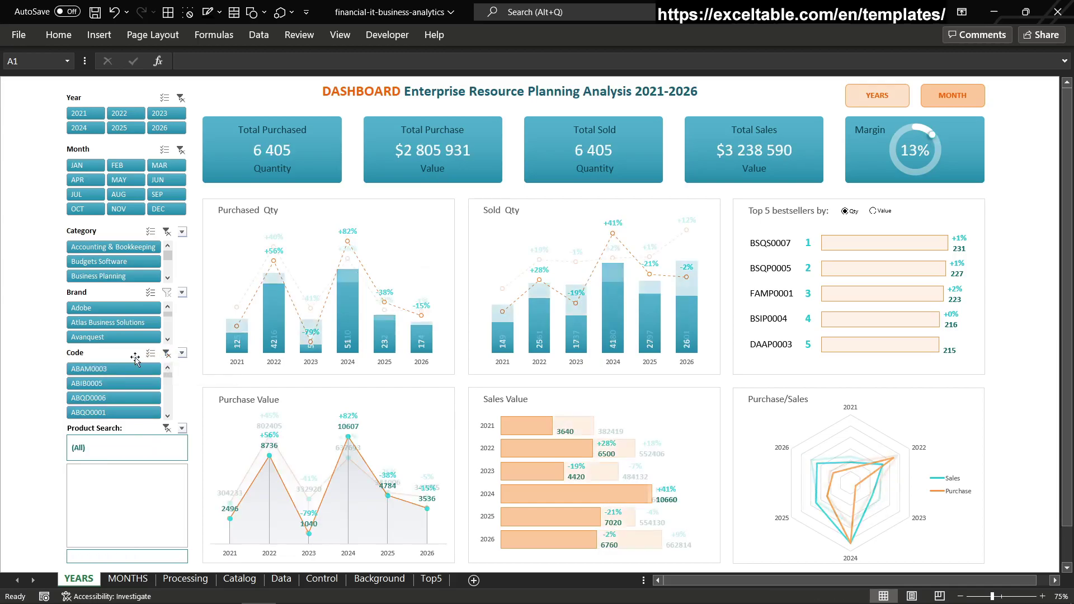
Search the Code slicer list for 'b' and filter the dashboard to code BPAU0004
click(183, 354)
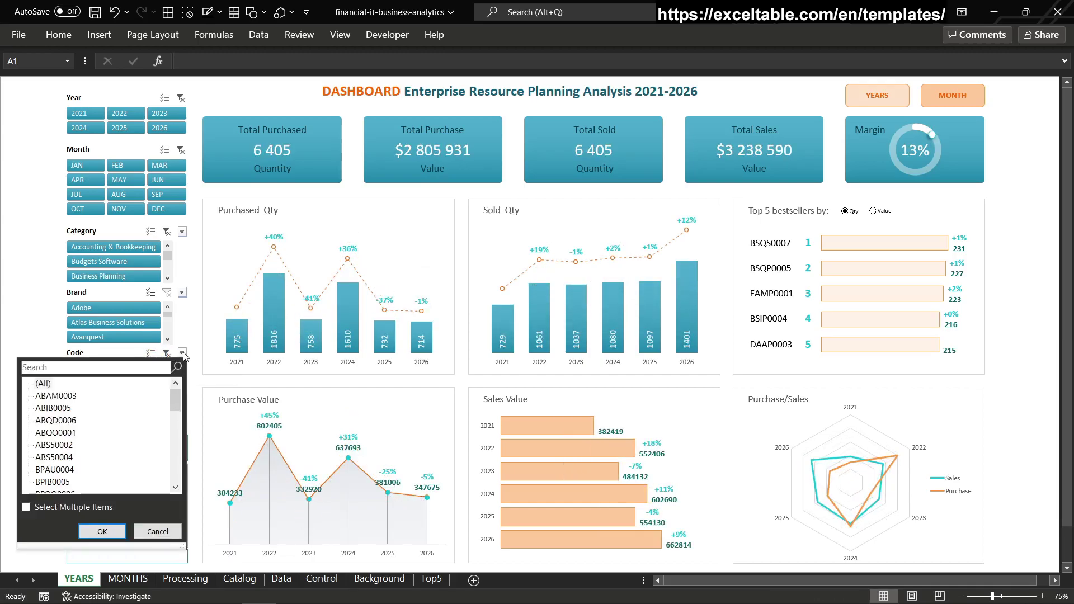
click(134, 364)
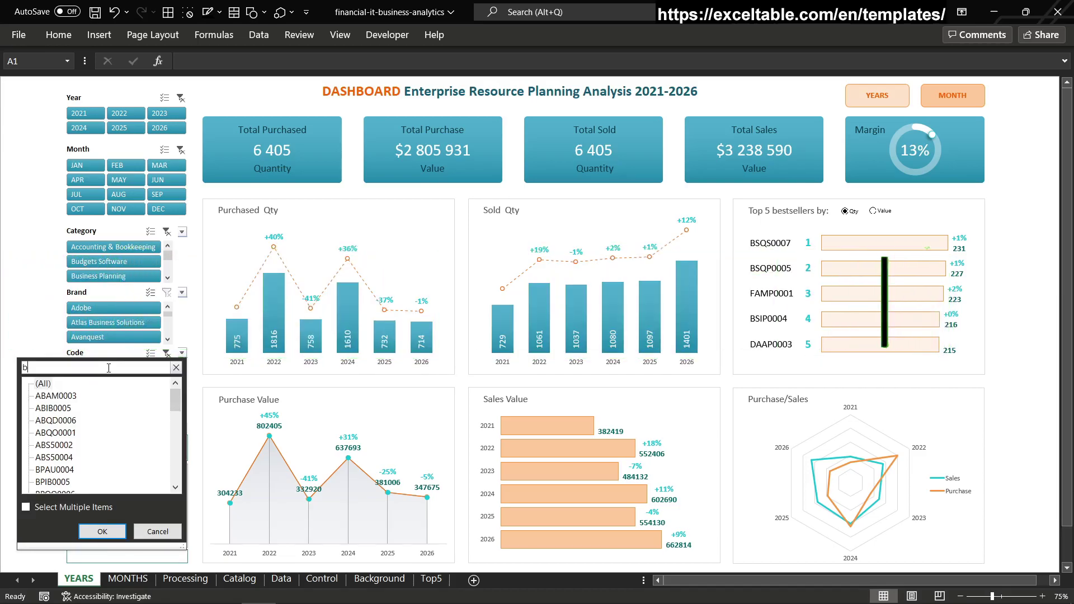
text(b)
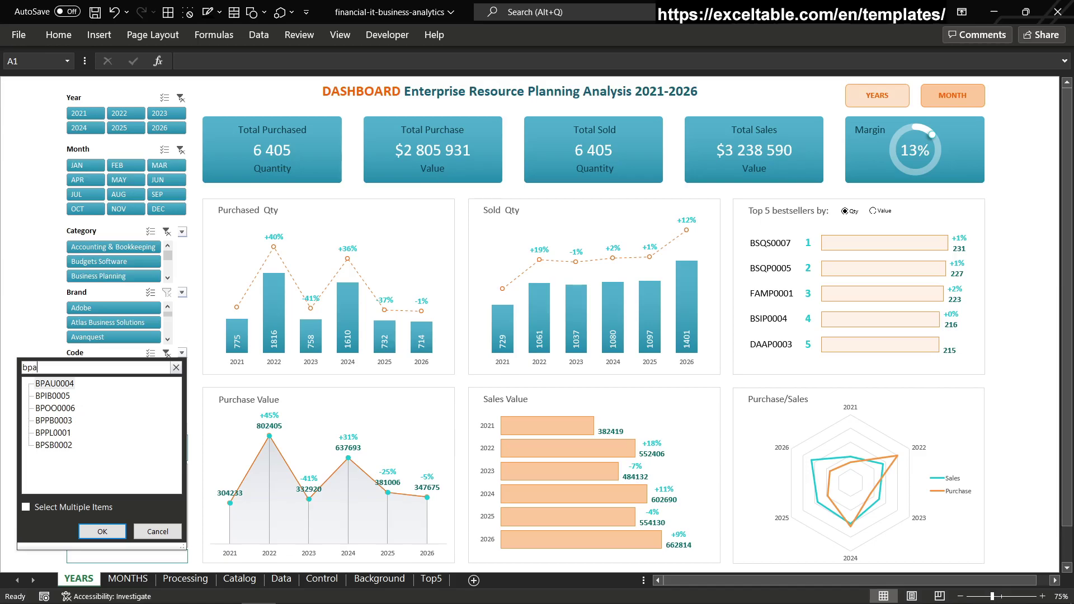
click(66, 384)
click(112, 532)
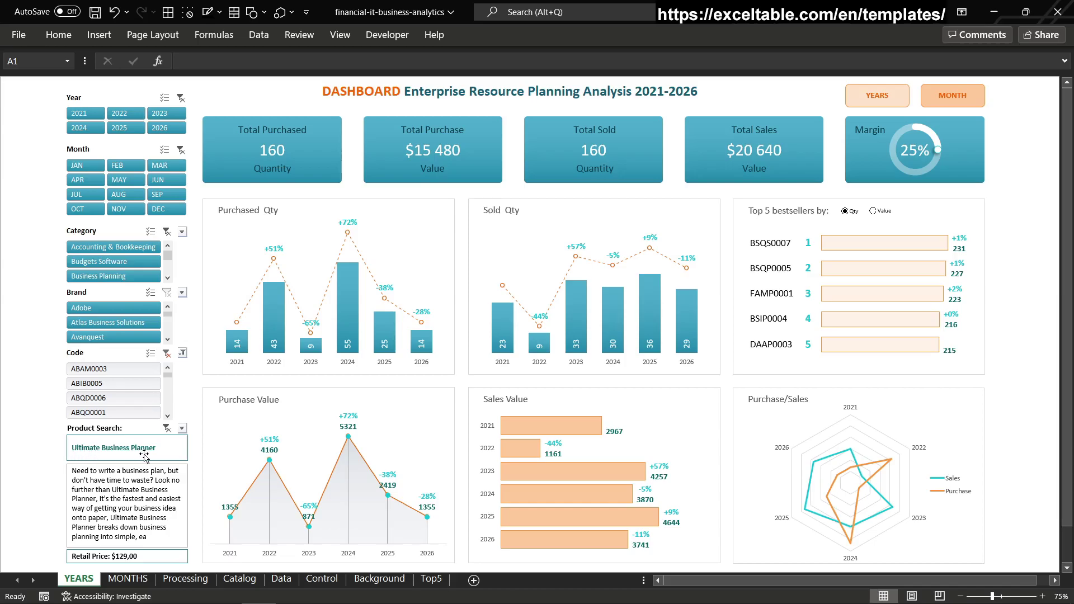
Clear the Code filter and filter Product Search to Ultimate Business Planner via search 'u'
click(167, 353)
click(181, 429)
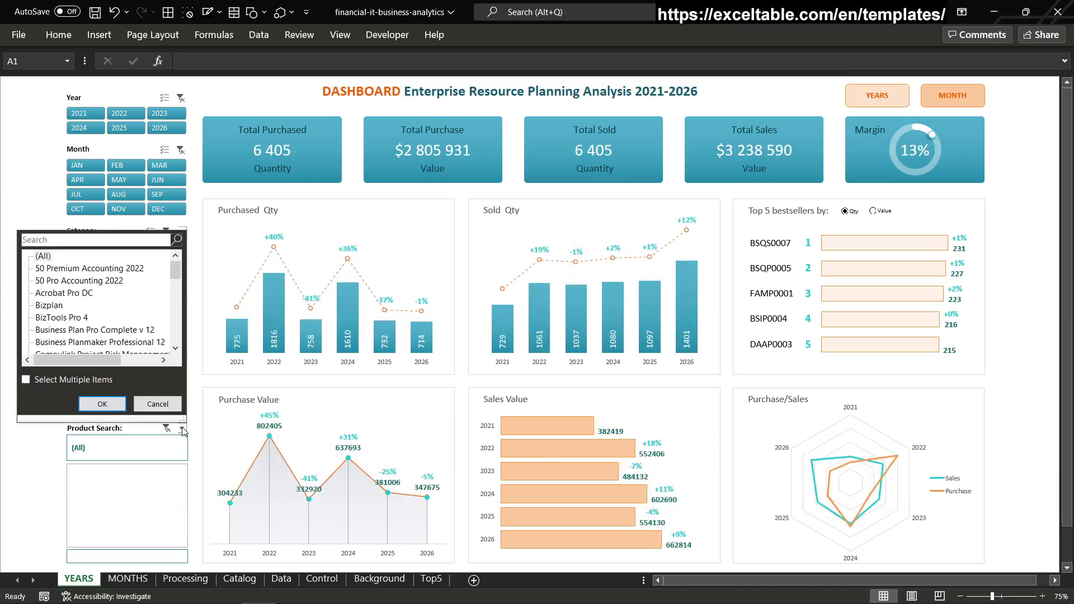
click(84, 242)
text(ult)
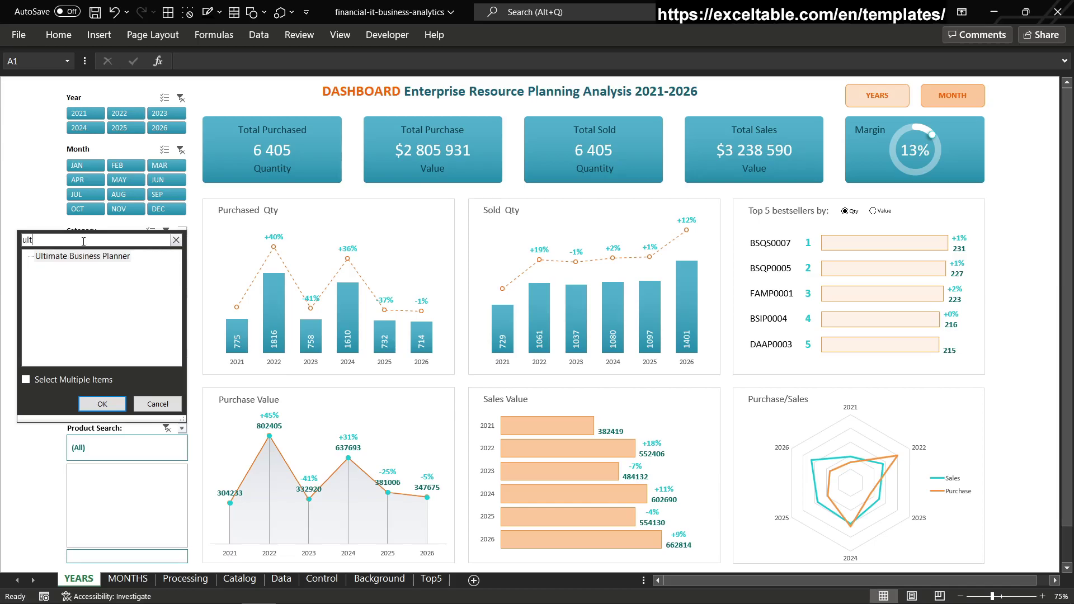
click(83, 256)
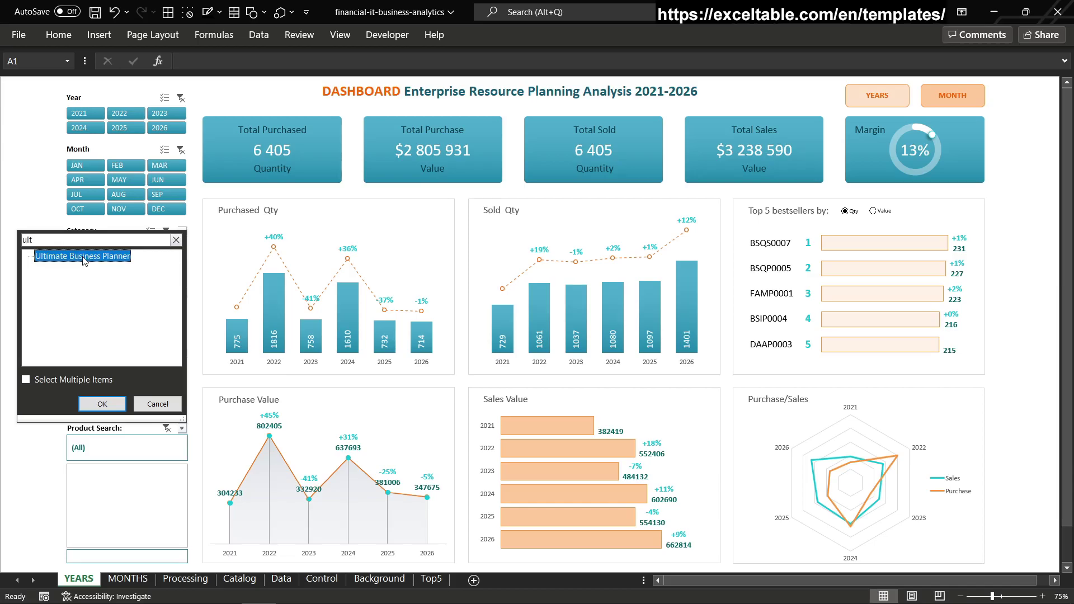
click(108, 404)
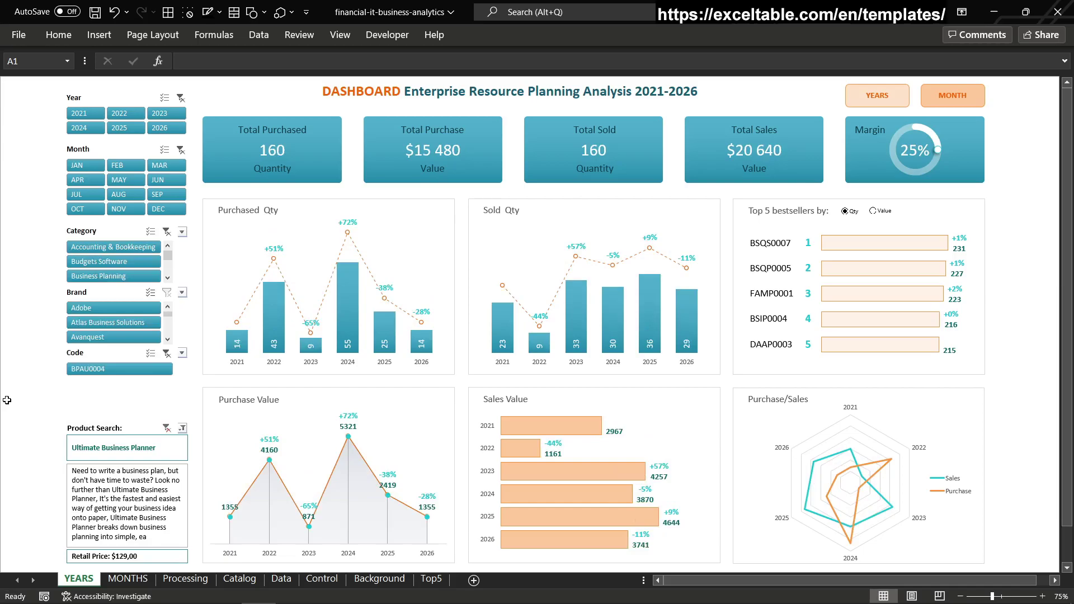
Replace the product filter with Power BI Premium, found by searching 'bi'
click(167, 428)
click(182, 429)
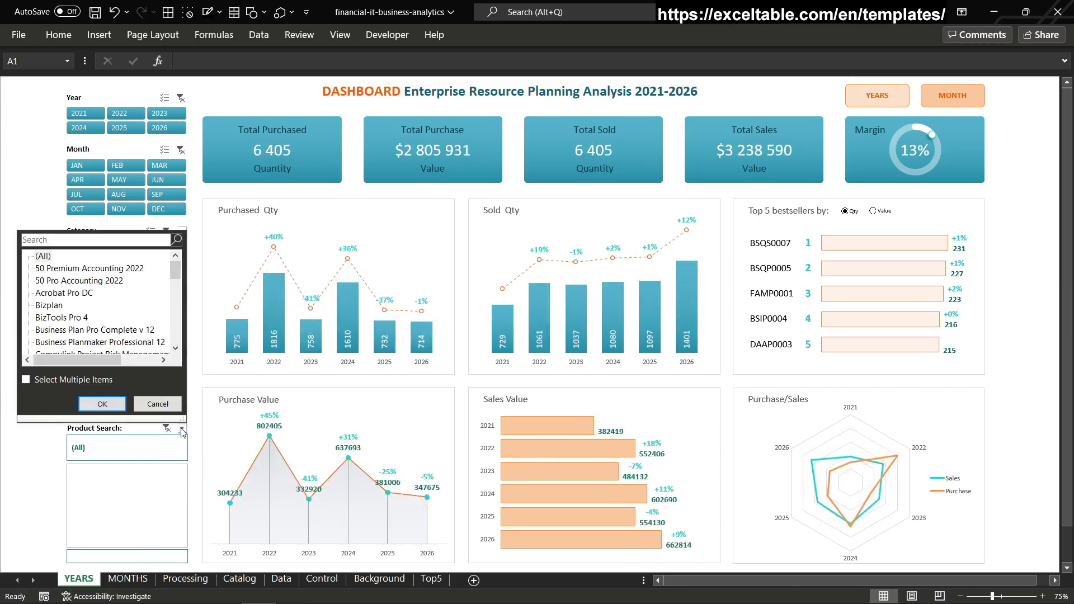
click(85, 238)
text(bi)
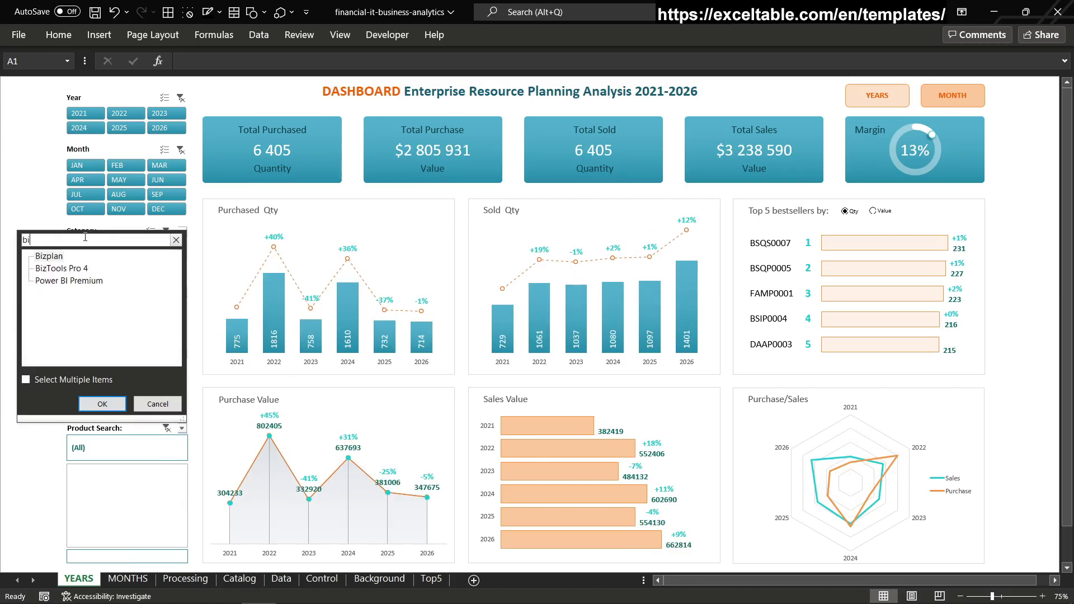
click(69, 283)
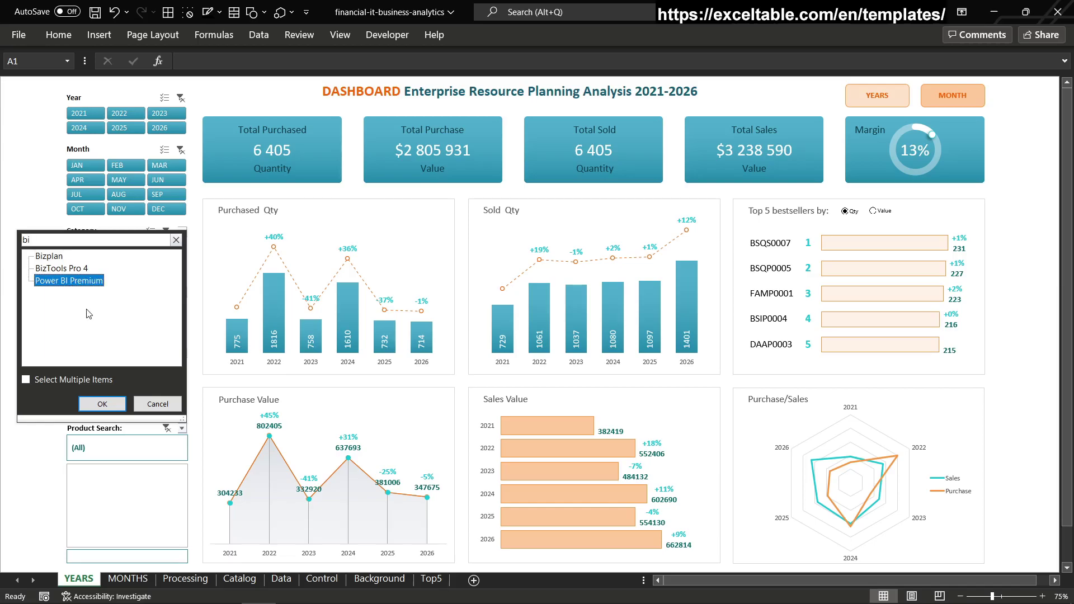
click(101, 405)
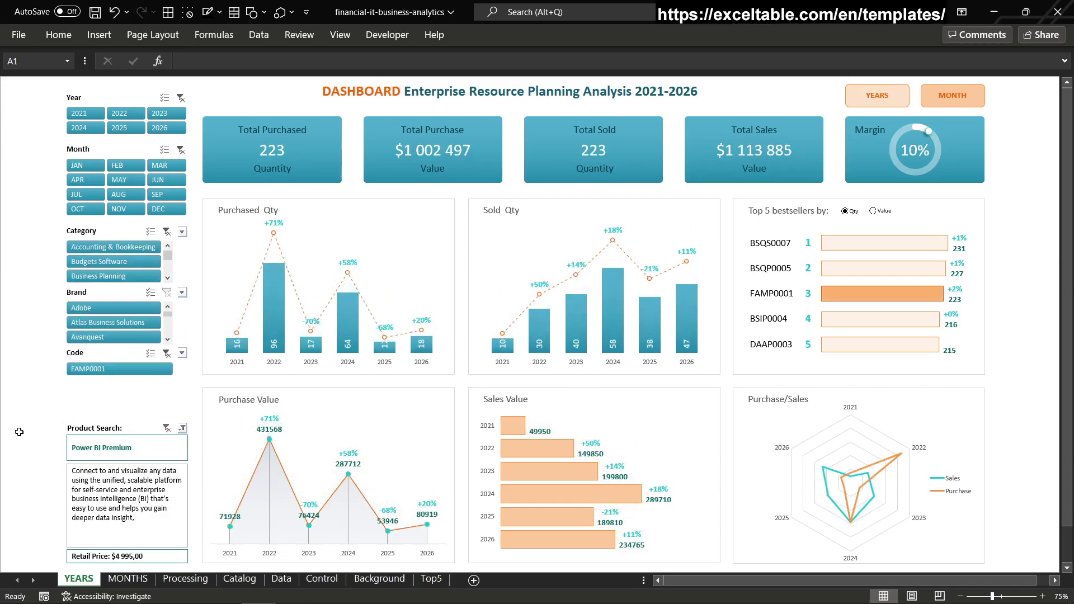
Clear the product filter, select year 2025, and switch to the MONTHS dashboard sheet
click(166, 428)
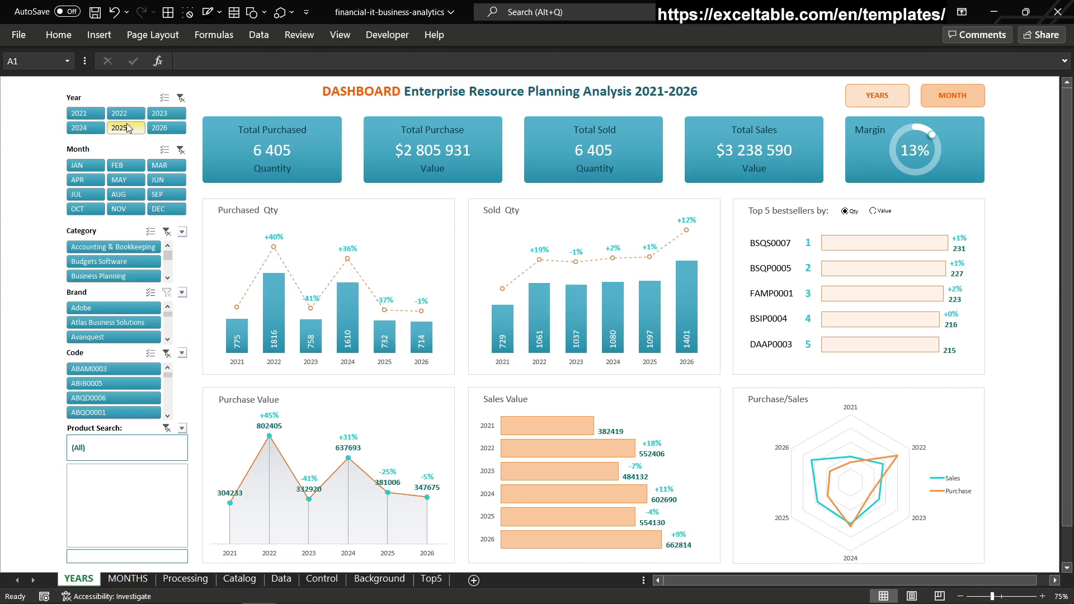
click(120, 128)
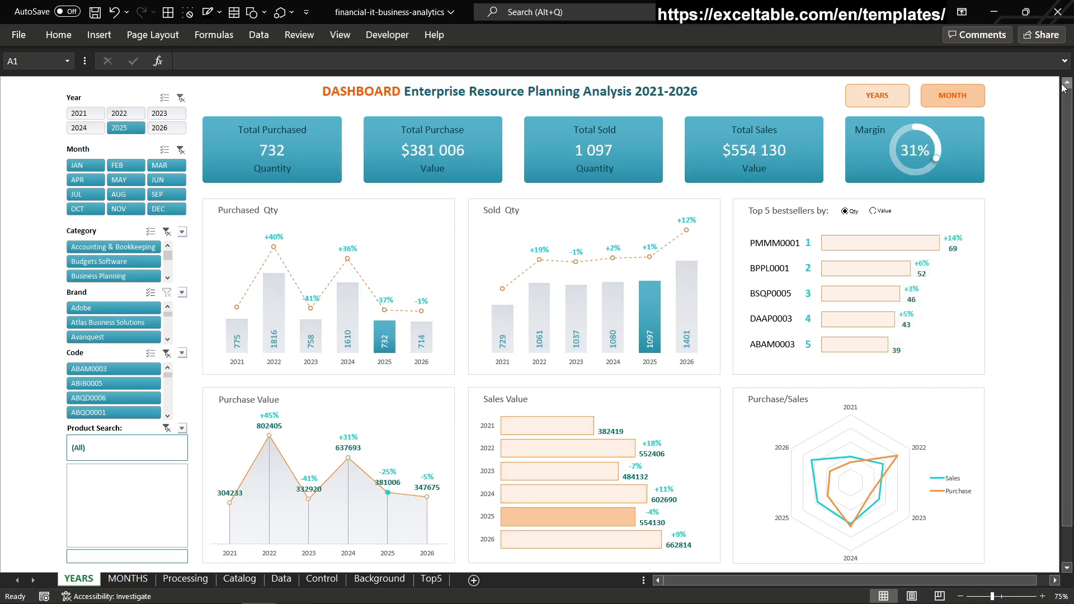
click(974, 100)
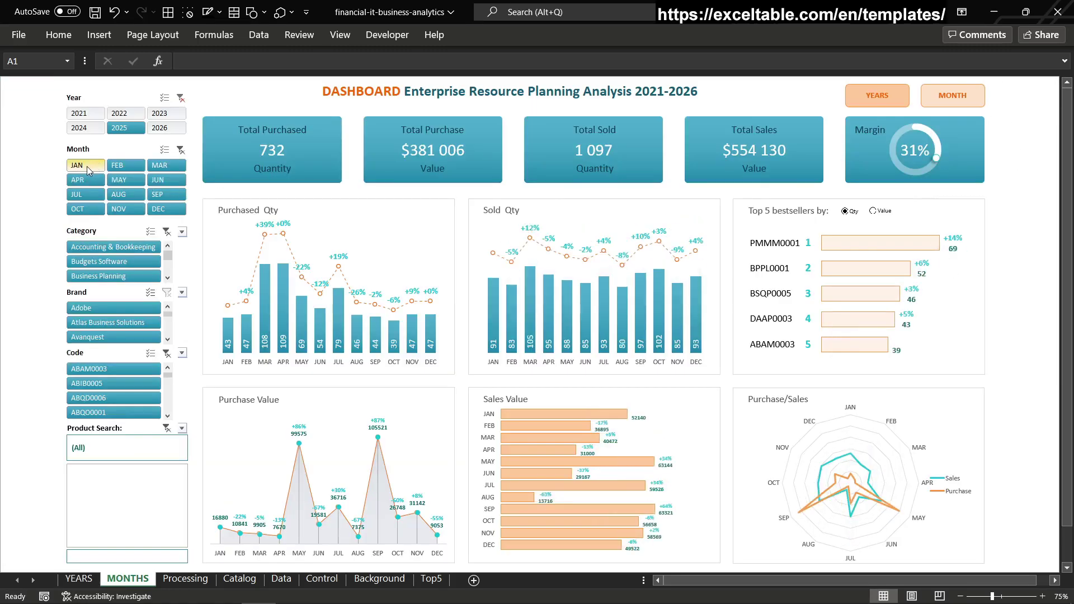
Try JAN–JUN, JUL–SEP and April, settle on May, and cycle 2022 and 2026 back to 2025
drag(86, 166, 159, 180)
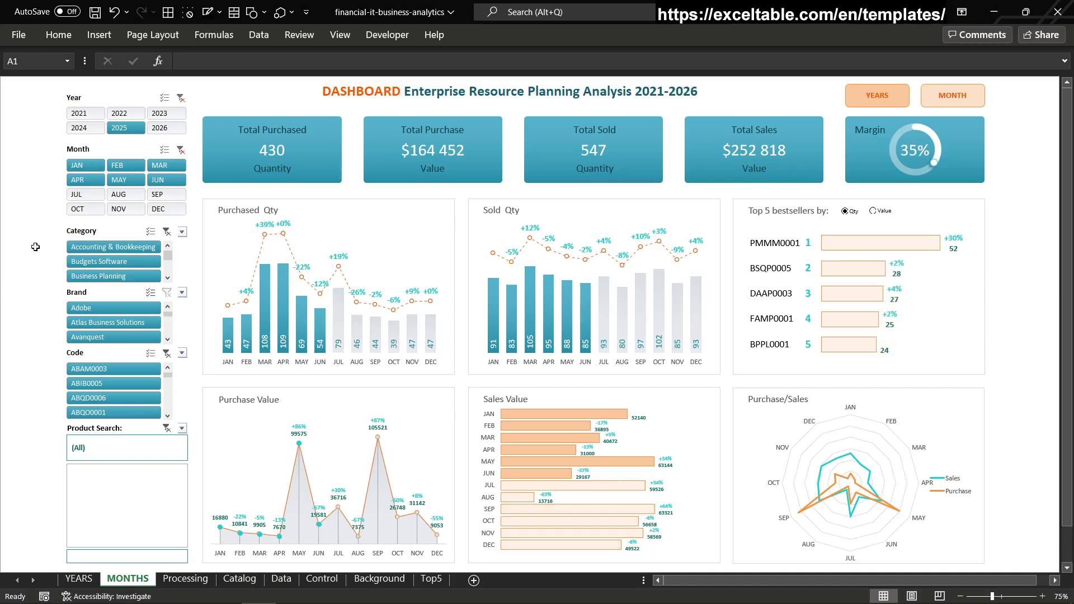
drag(79, 195, 159, 195)
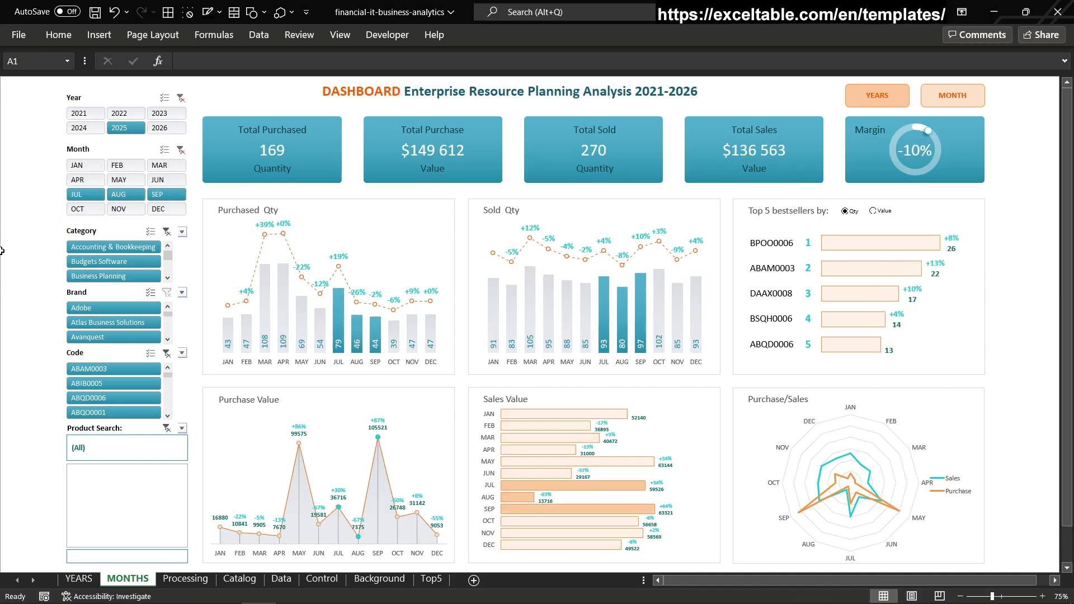
click(92, 180)
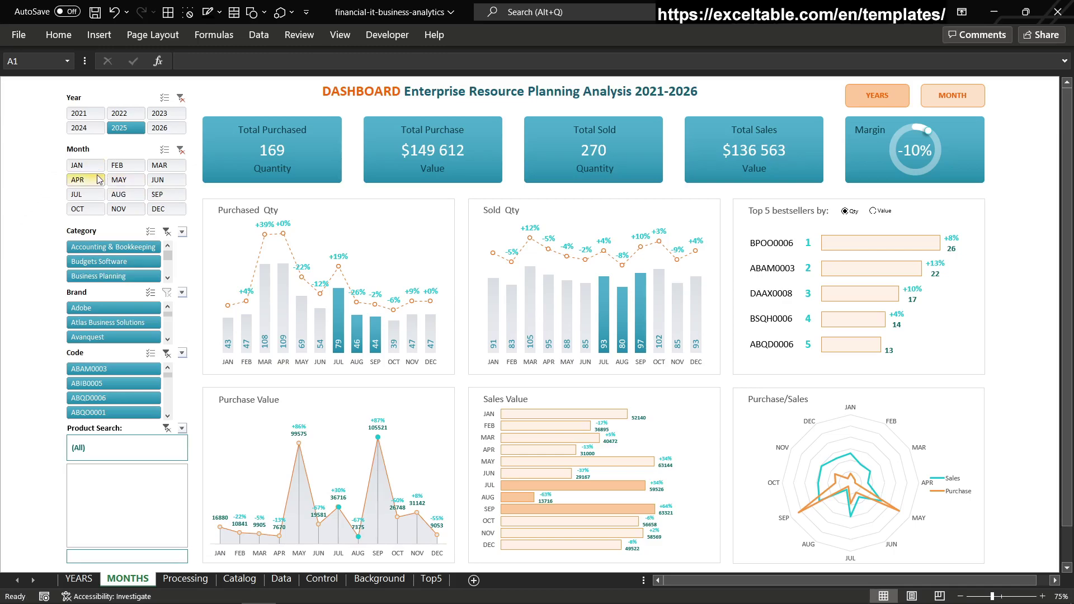
click(133, 180)
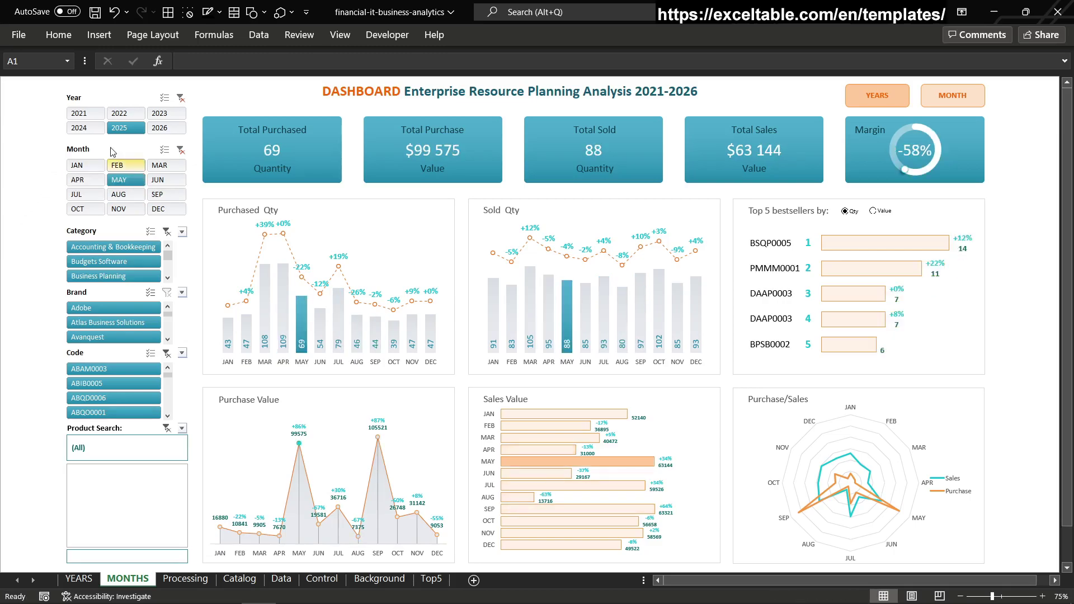
click(113, 115)
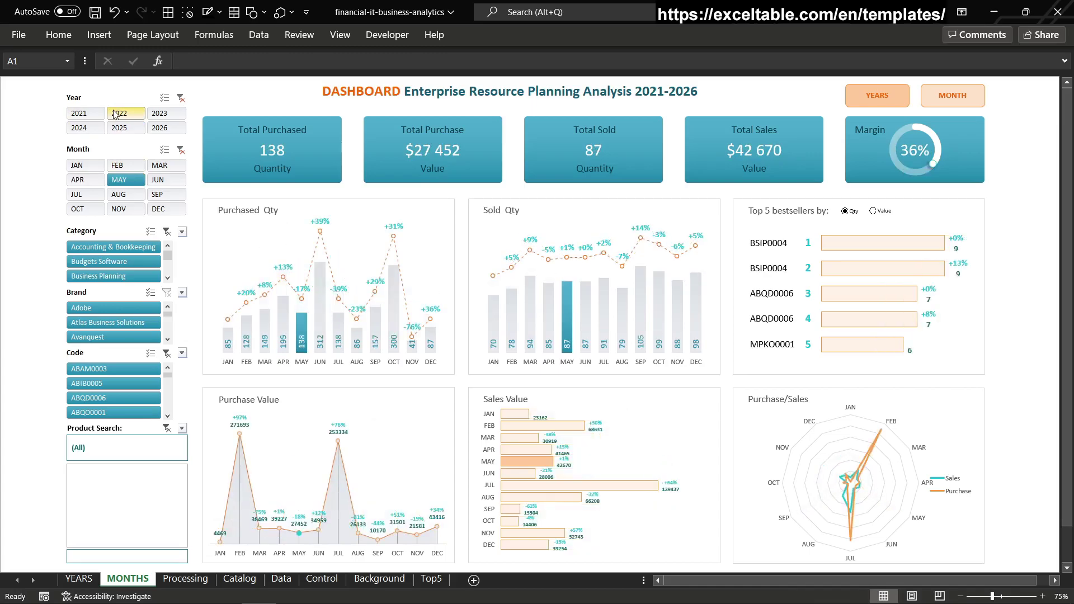
click(154, 128)
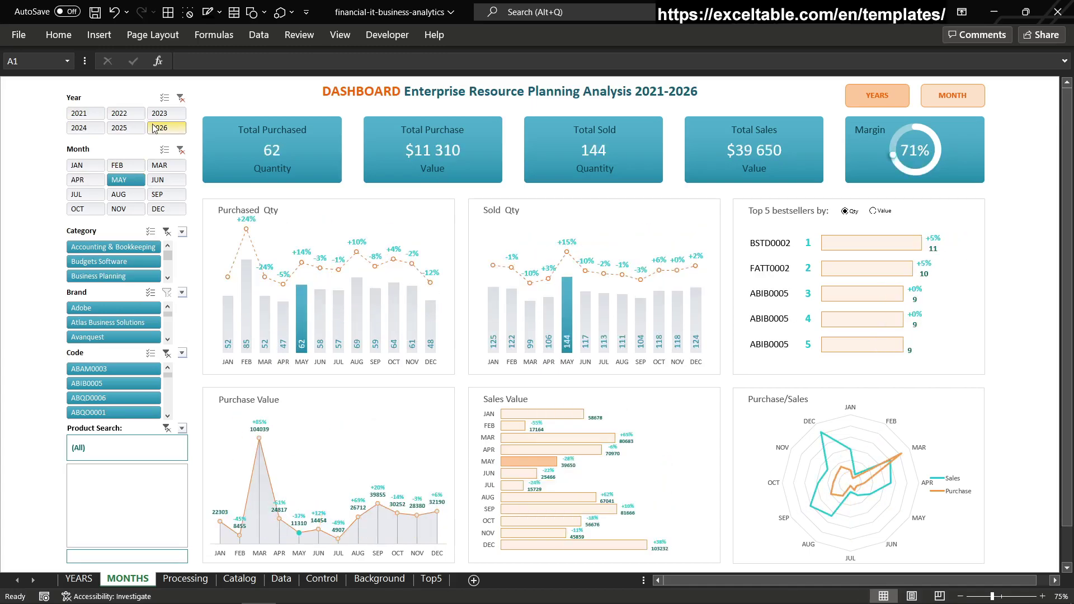
click(120, 128)
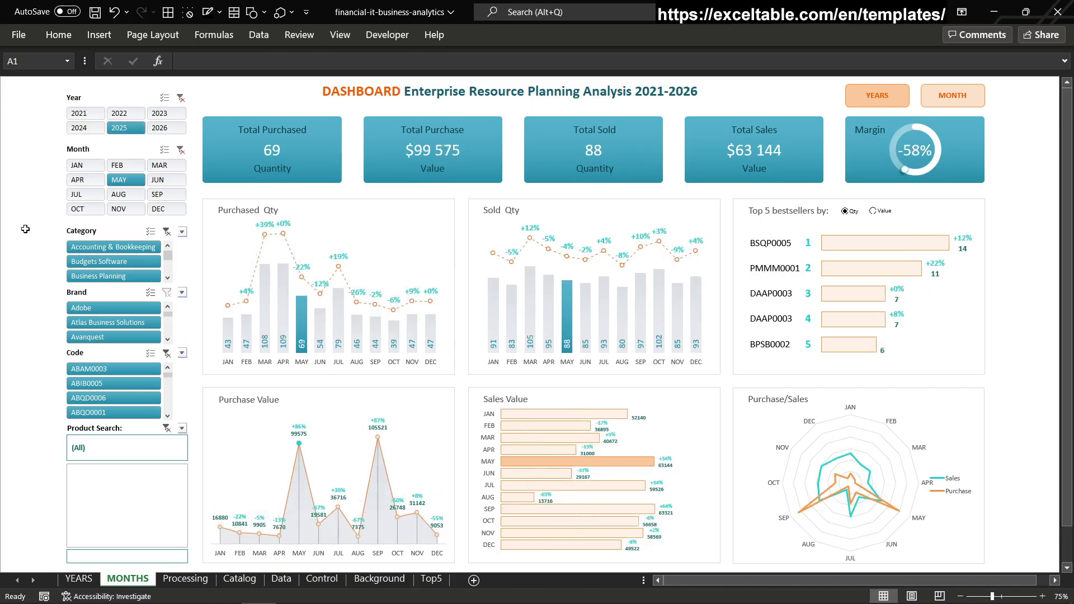
Try Budgets Software and QuickBooks, clear Brand, Category and Month, then pick 2025 and Business Planning
click(109, 261)
click(111, 323)
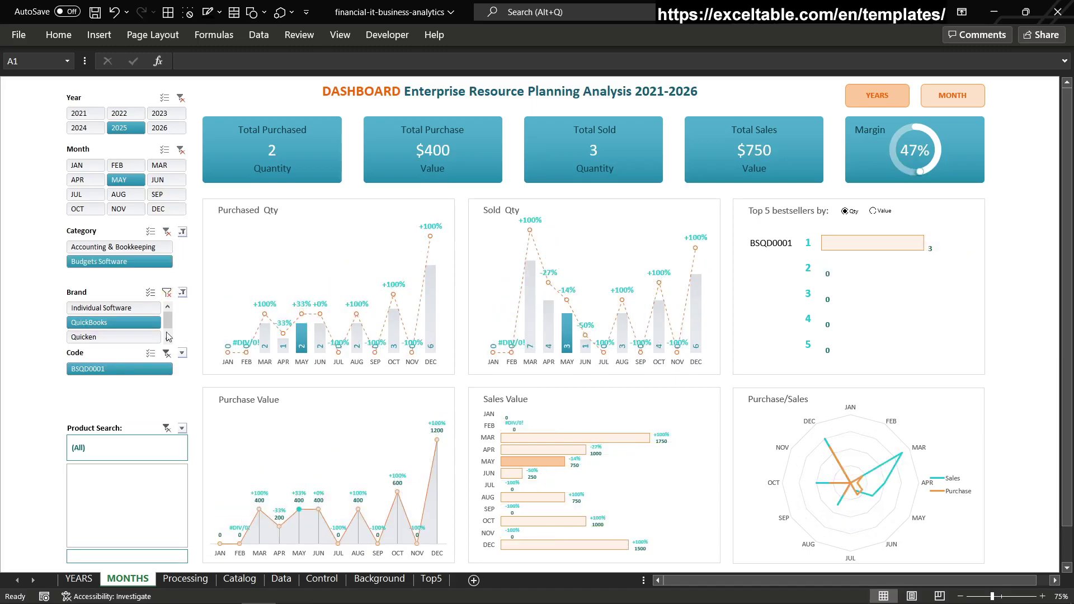
click(167, 292)
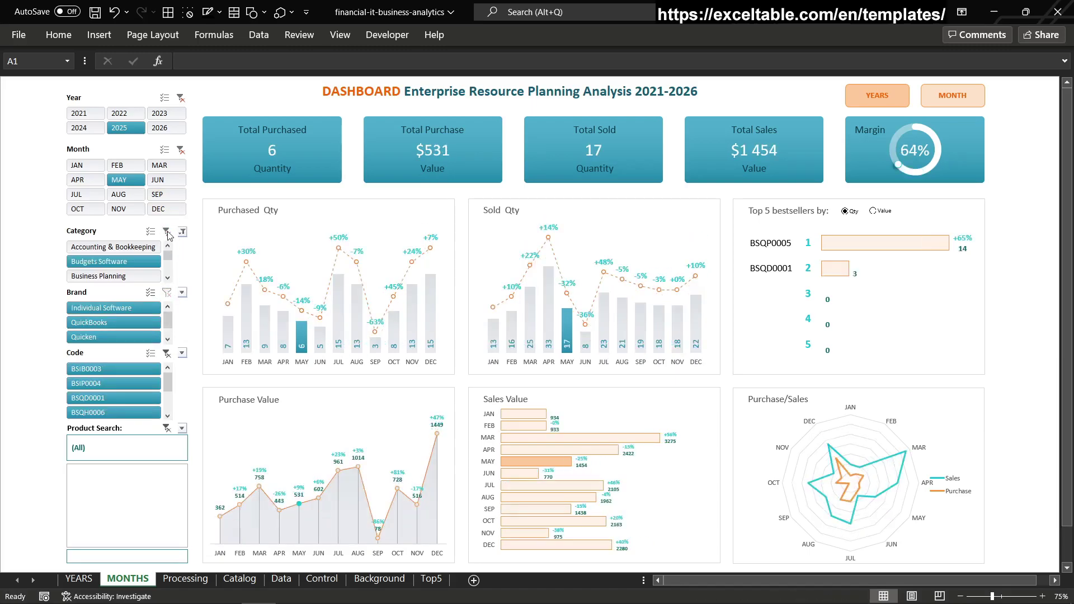
click(167, 231)
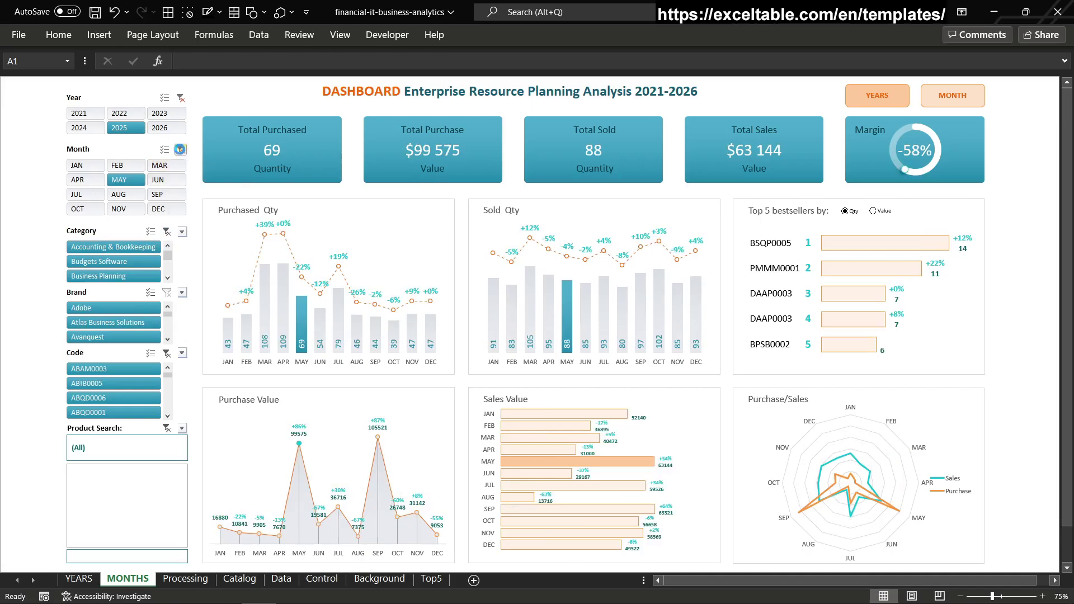
click(179, 151)
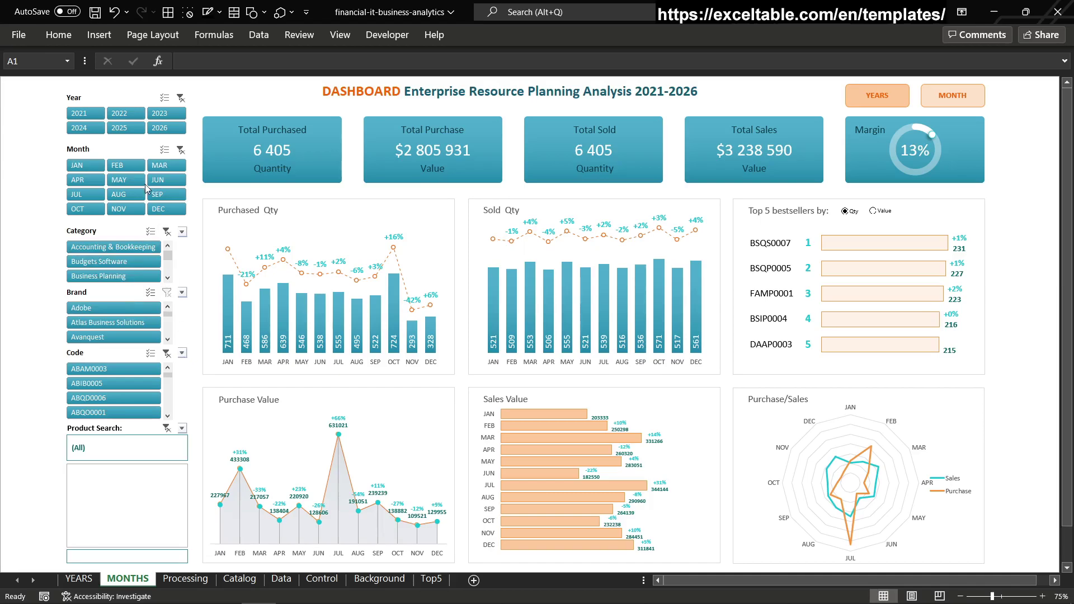
click(124, 128)
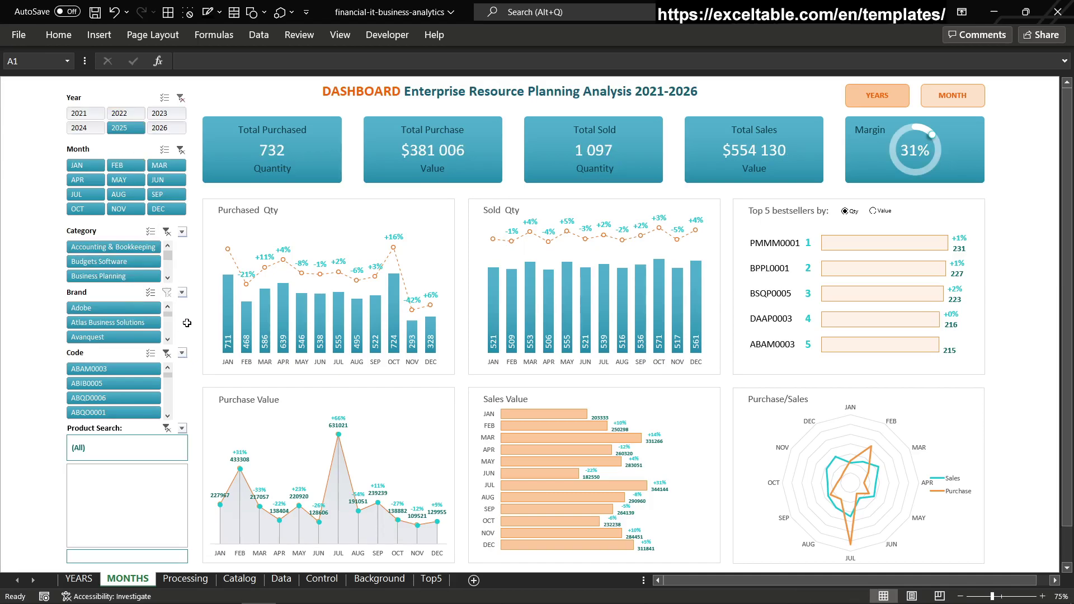
click(109, 278)
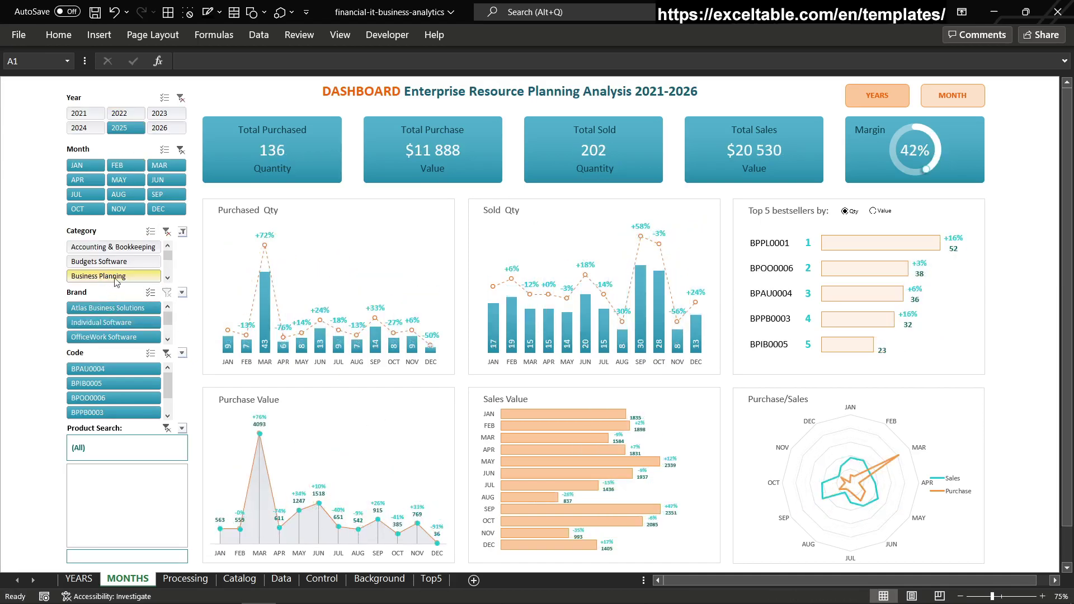
Compare the Top 5 bestsellers ranked by Value and by Qty, finishing on Qty
click(882, 213)
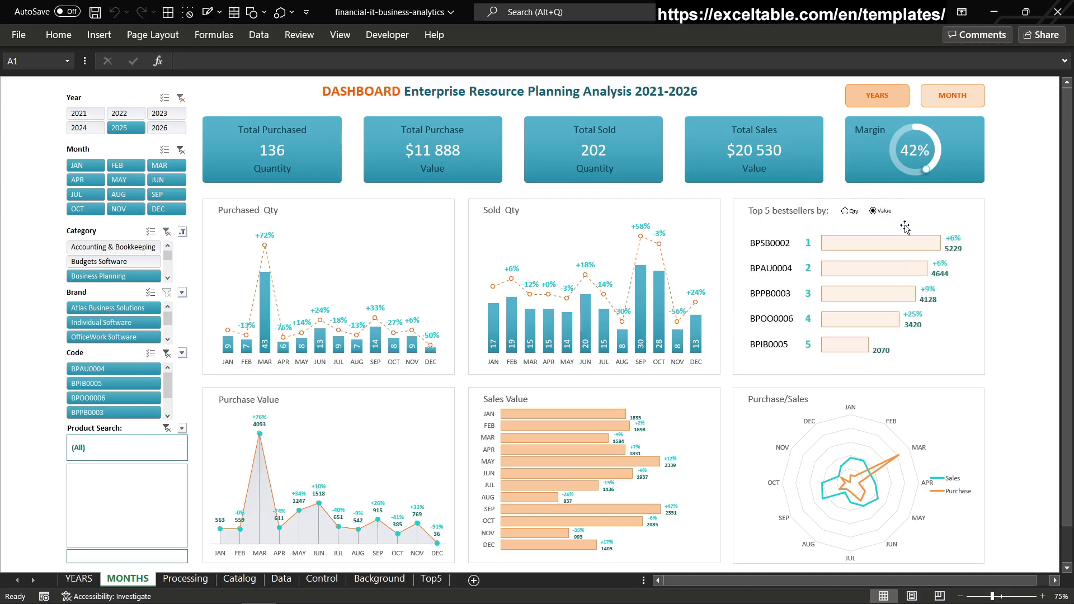
click(849, 213)
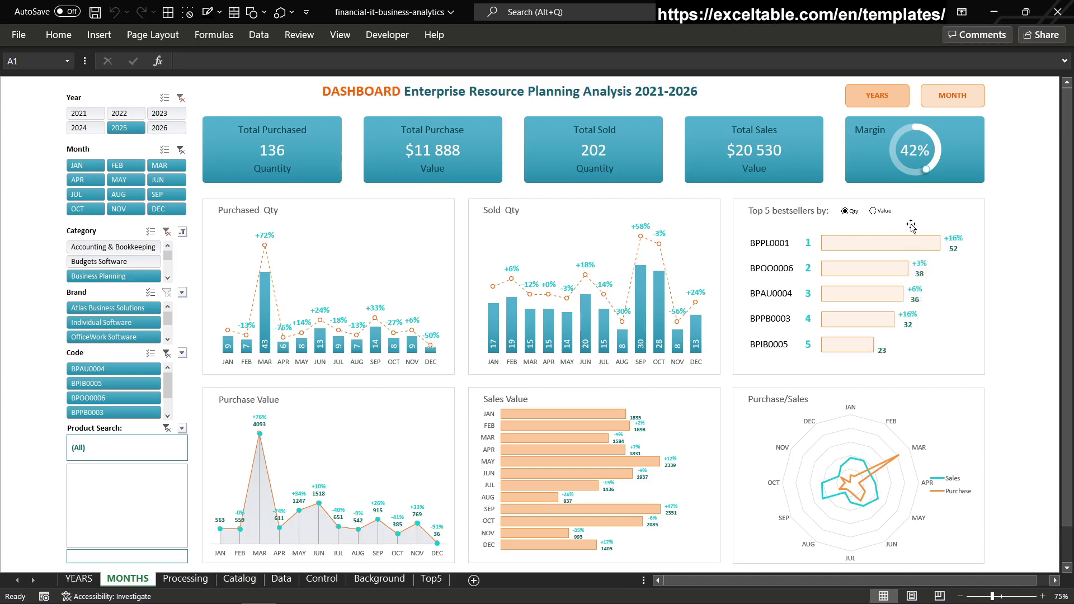
click(874, 212)
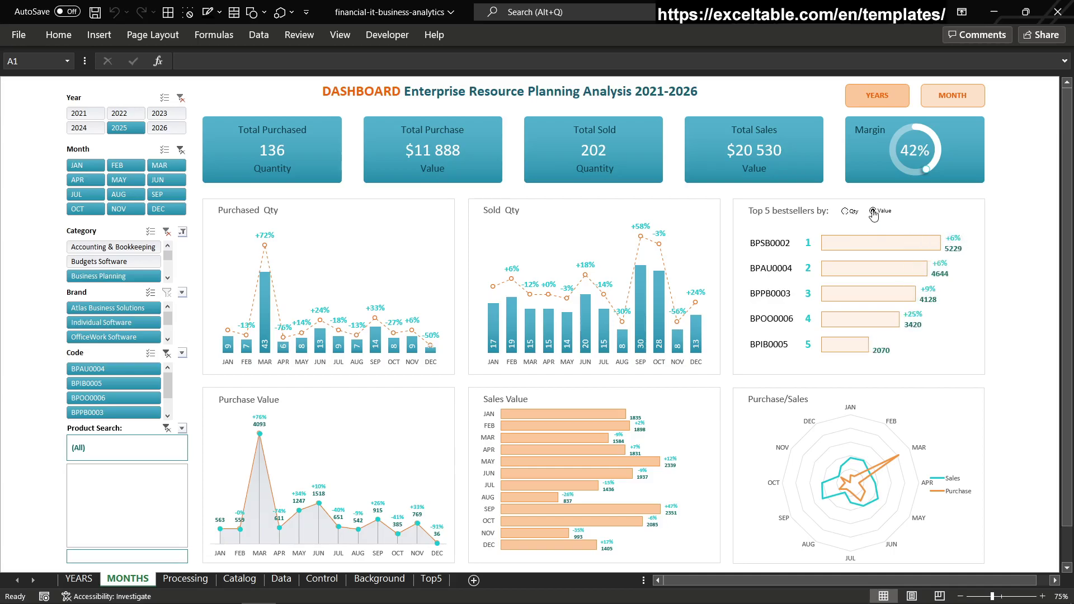
click(845, 212)
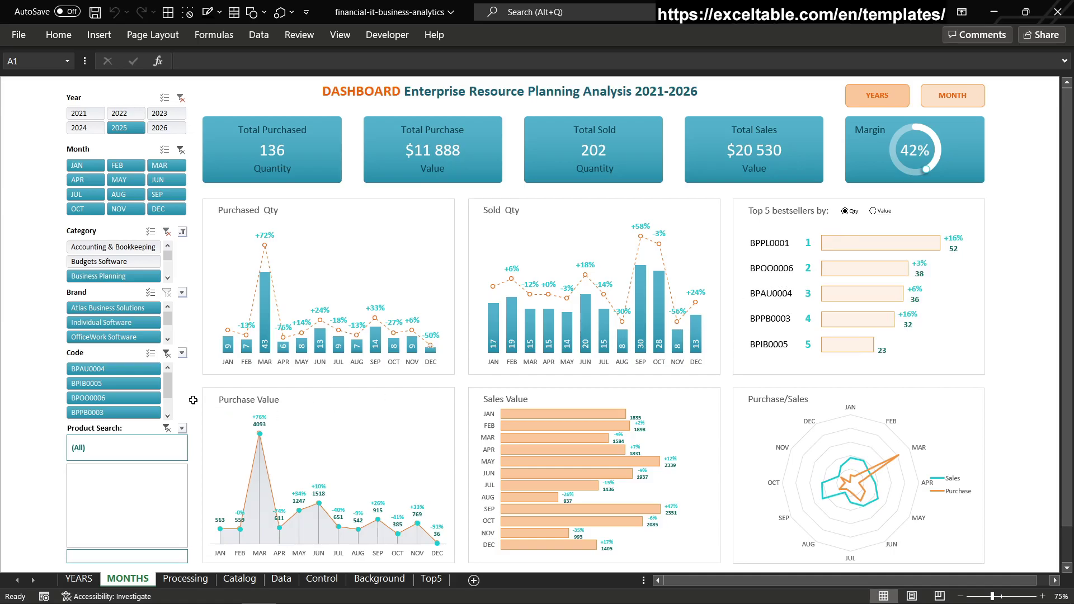
Search the Code slicer for 'bpa' and filter to code BPAU0004
click(182, 354)
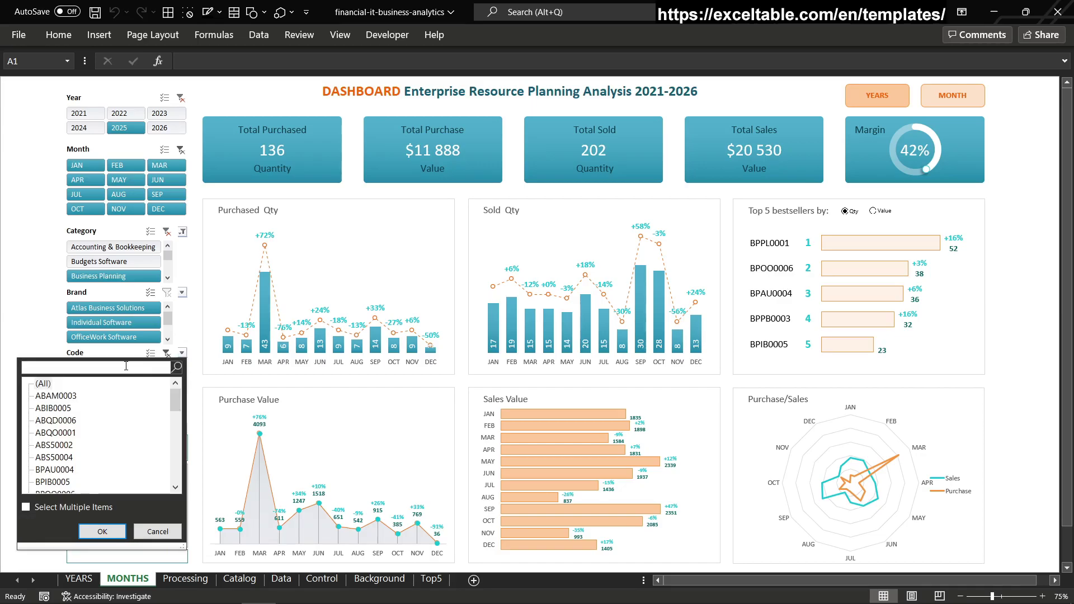
text(bp)
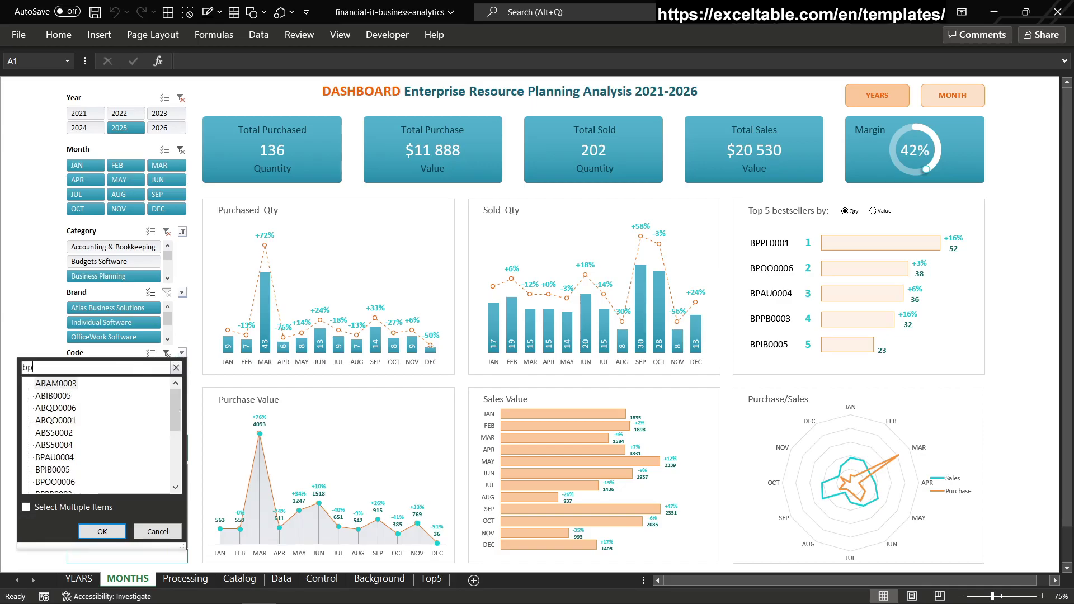
text(a)
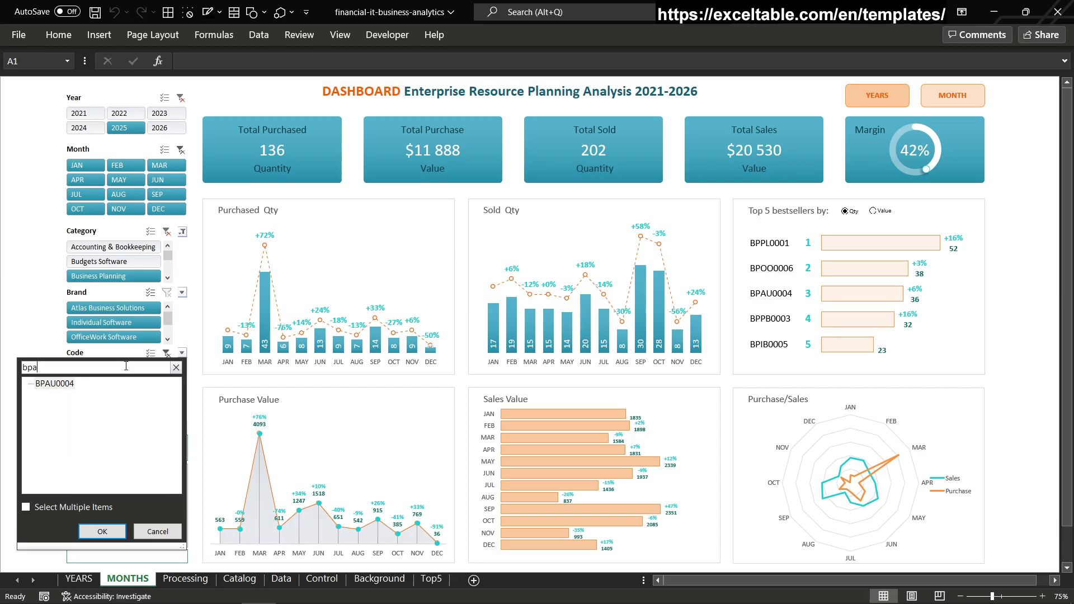
click(53, 385)
click(102, 531)
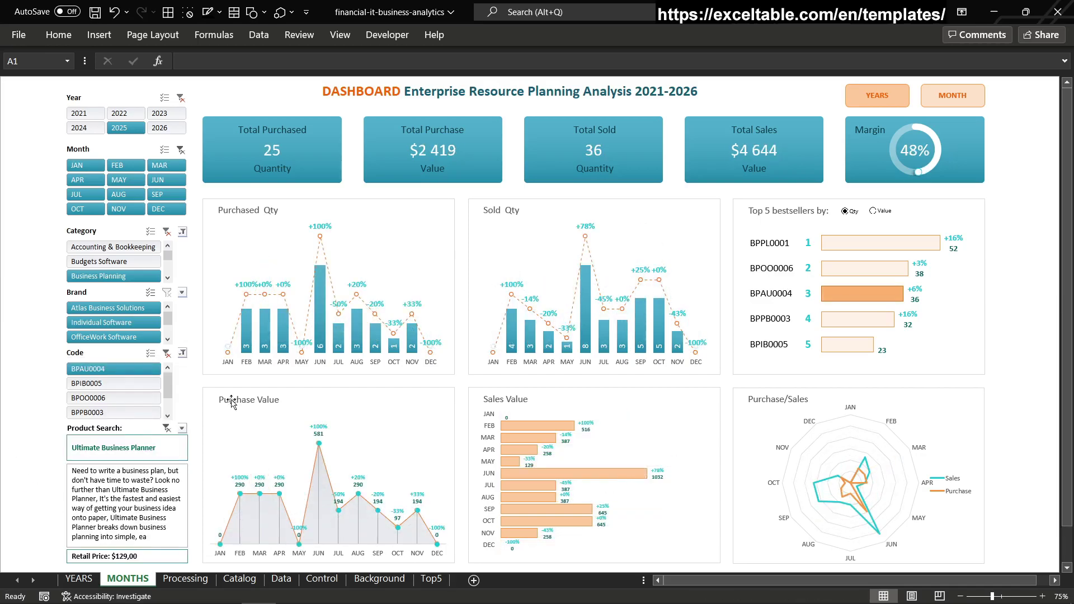
Rank the Top 5 bestsellers by Value and switch the year to 2024
click(874, 211)
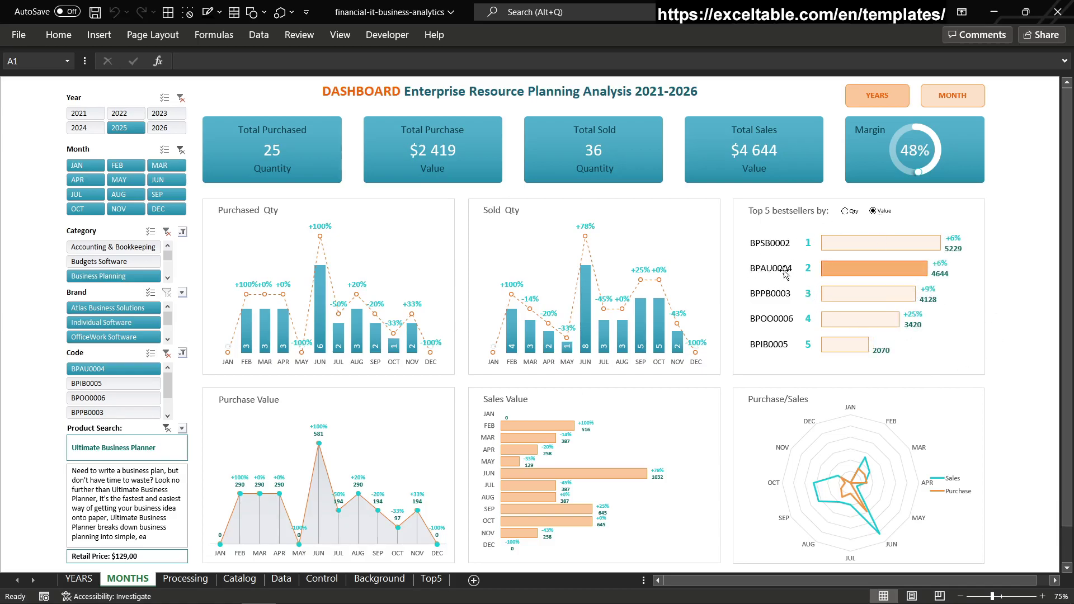
click(844, 212)
click(876, 212)
click(83, 128)
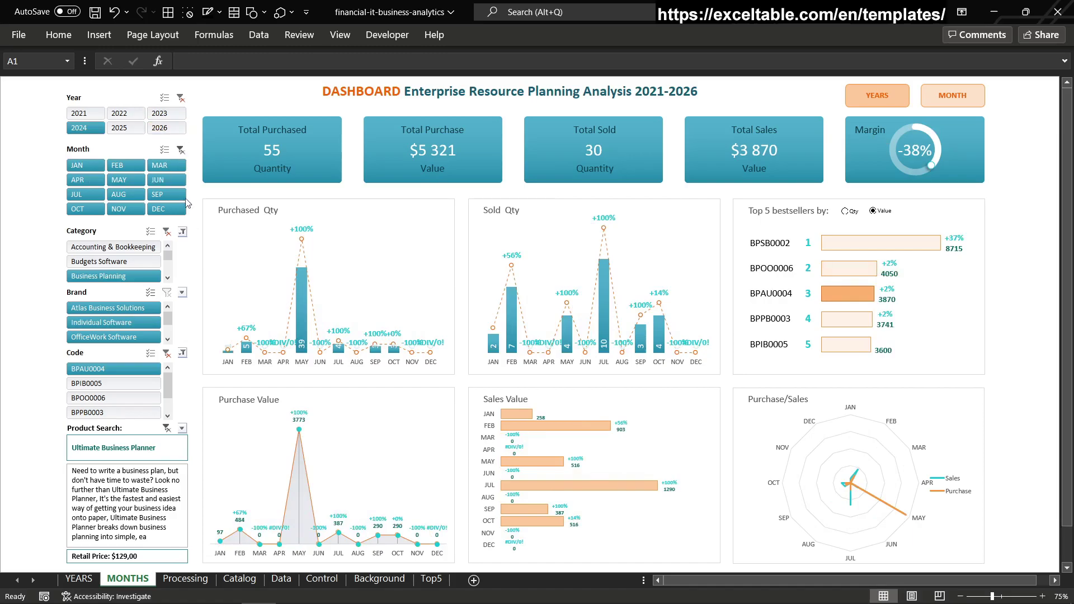
Clear the Code, Category and Year filters, rank by Qty, and go to the YEARS sheet
click(169, 356)
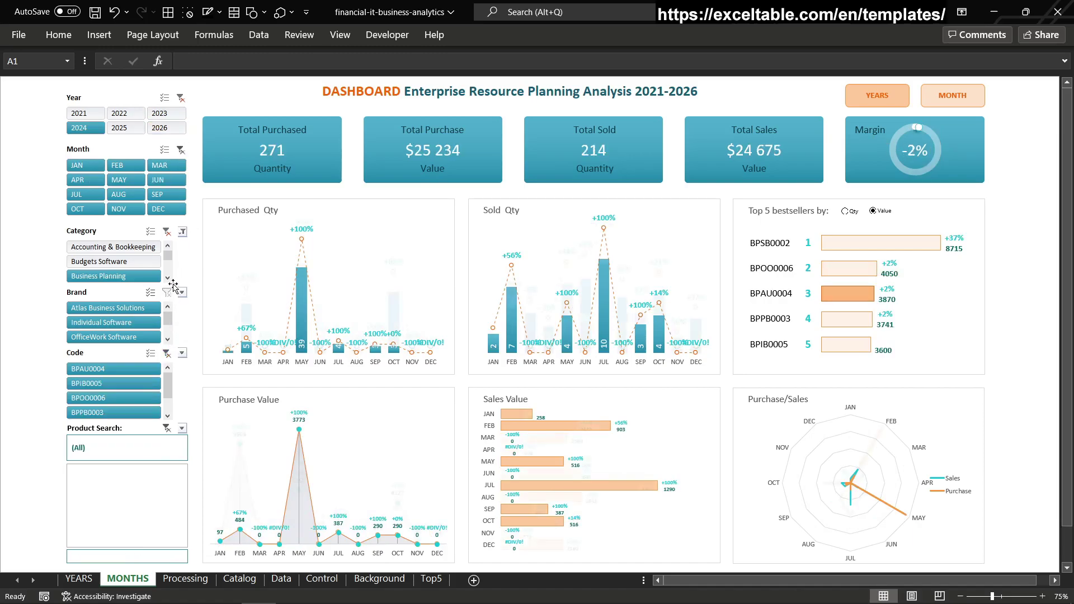
click(166, 231)
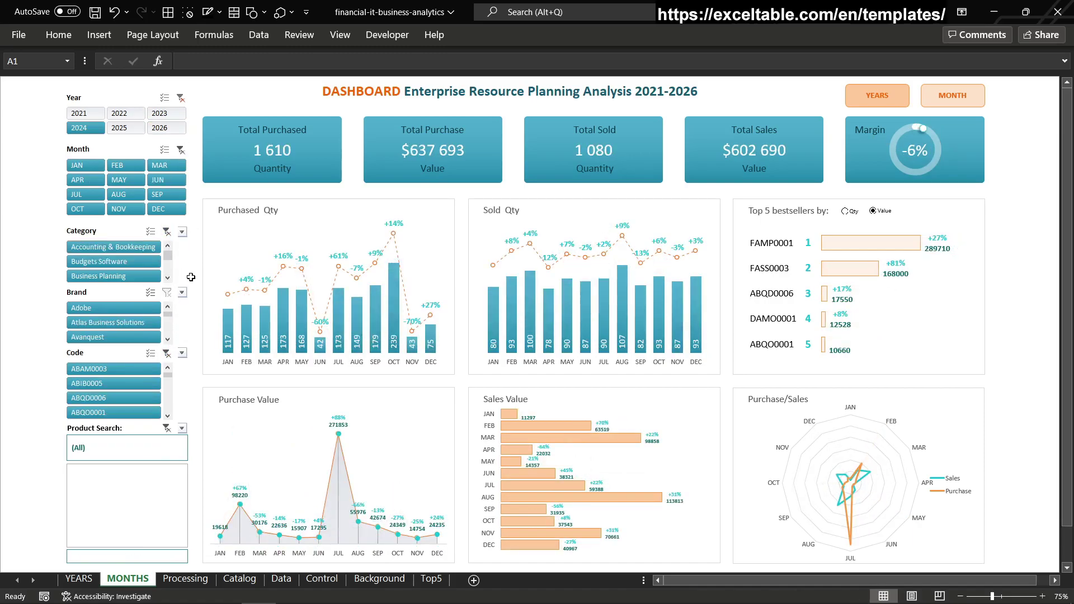
click(180, 98)
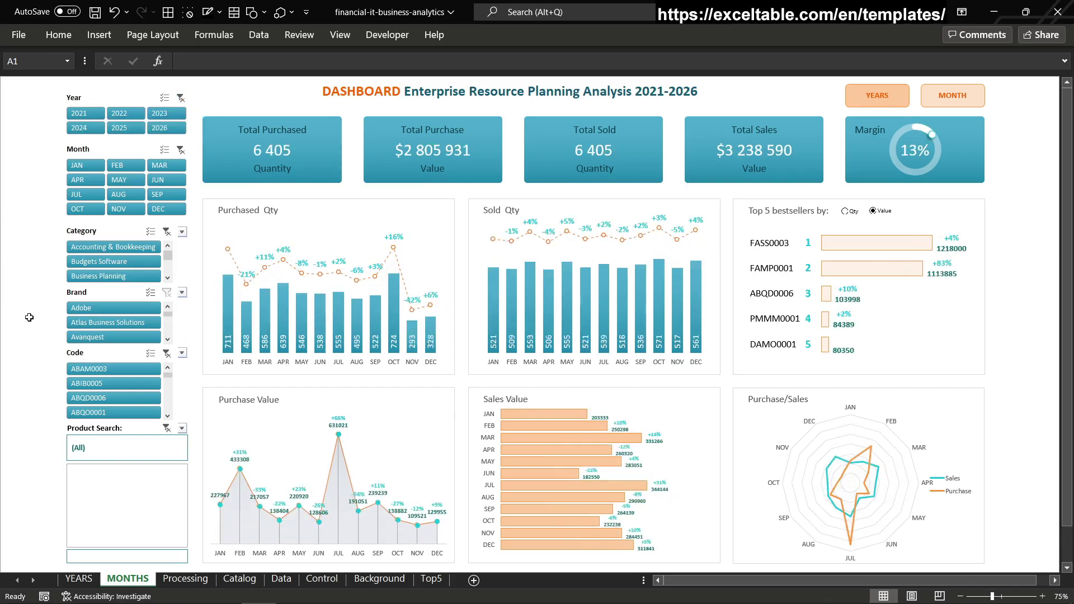
click(846, 211)
click(875, 97)
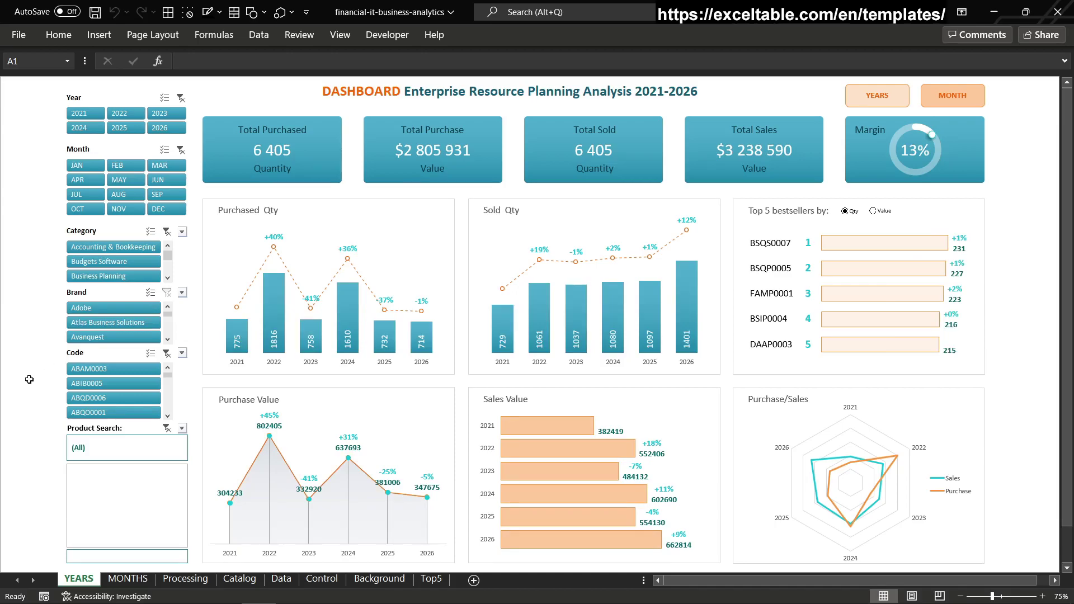
Browse the Processing, Catalog, Data, Control, Background and Top5 sheets, ending on Data
click(185, 580)
click(247, 580)
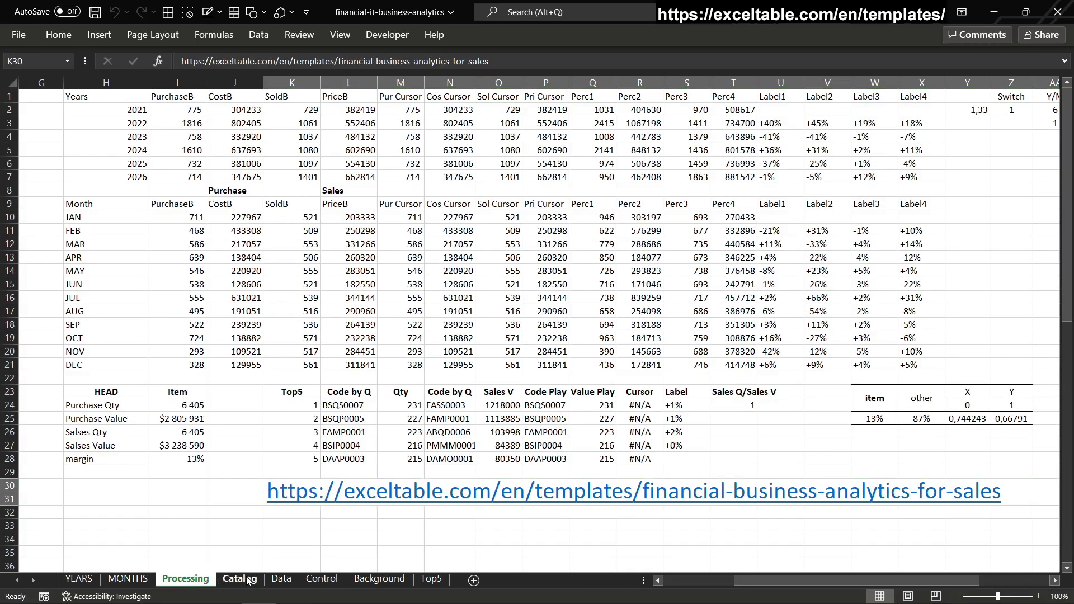
click(282, 580)
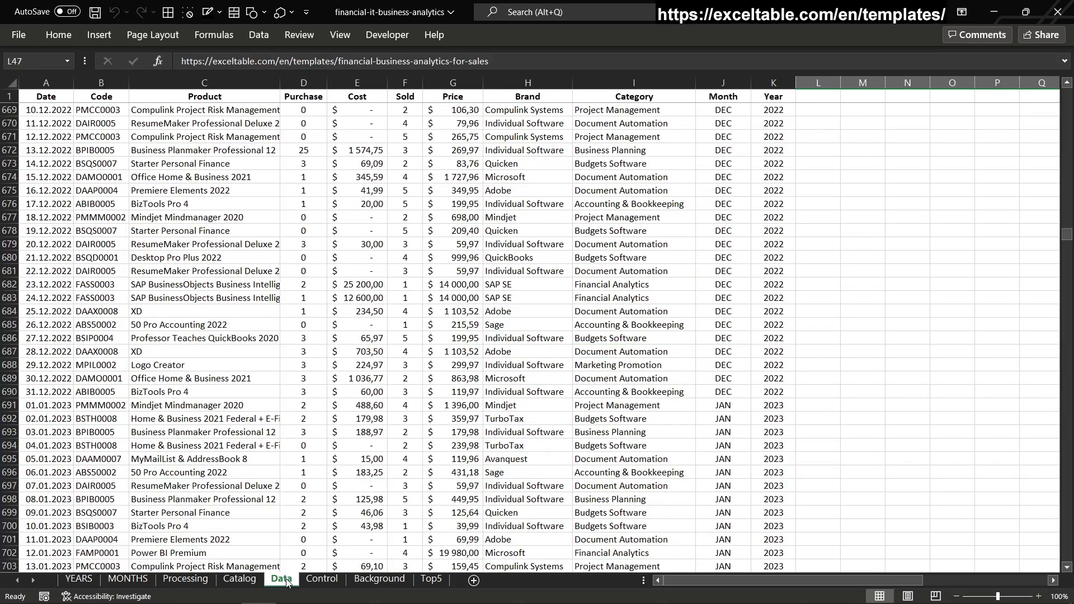
click(323, 582)
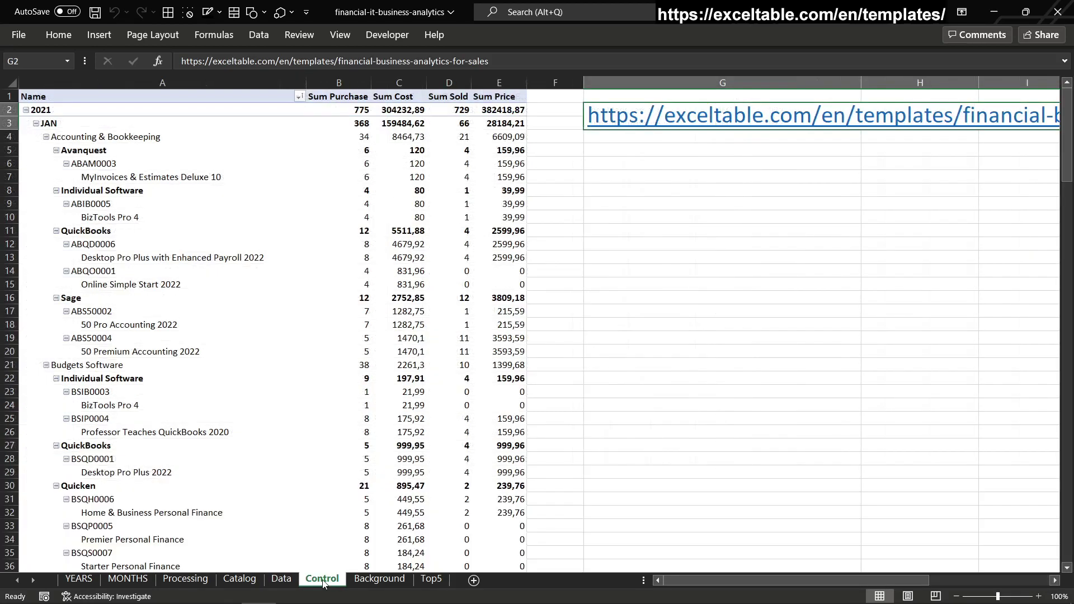
click(380, 582)
click(435, 581)
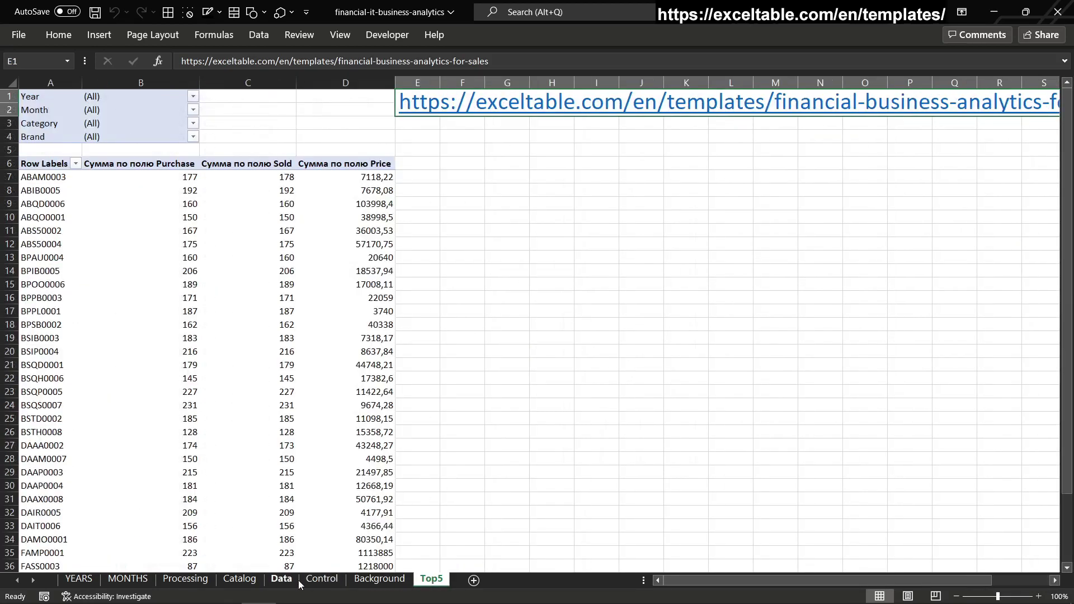
click(281, 580)
Scroll down through the Data sheet records, then return to the YEARS dashboard
scroll(361, 427, down, 2)
scroll(356, 408, down, 5)
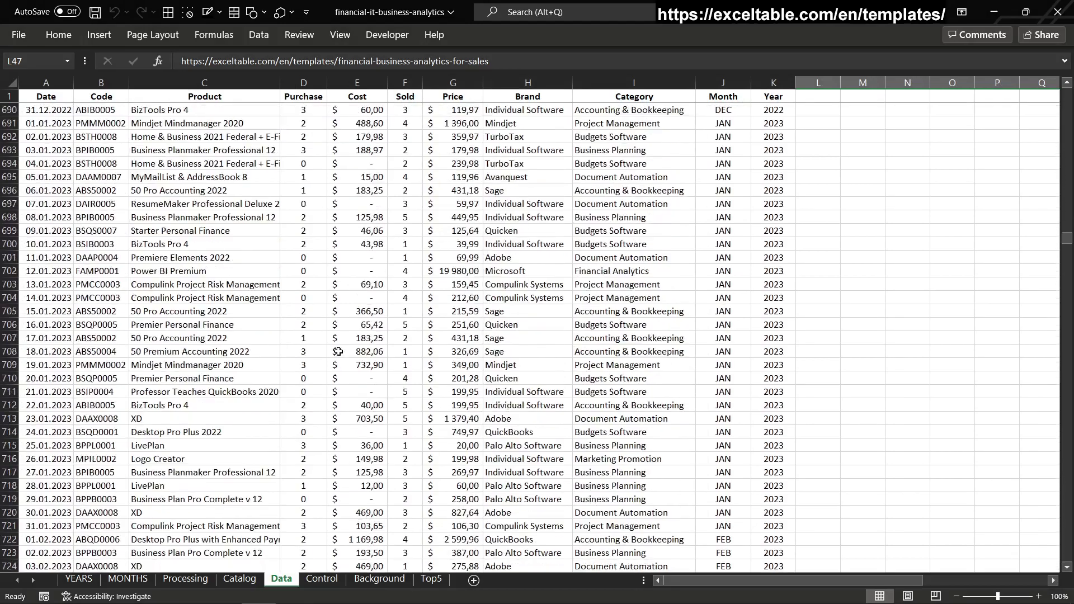
scroll(347, 386, down, 6)
scroll(338, 351, down, 4)
scroll(338, 351, down, 10)
scroll(338, 351, down, 7)
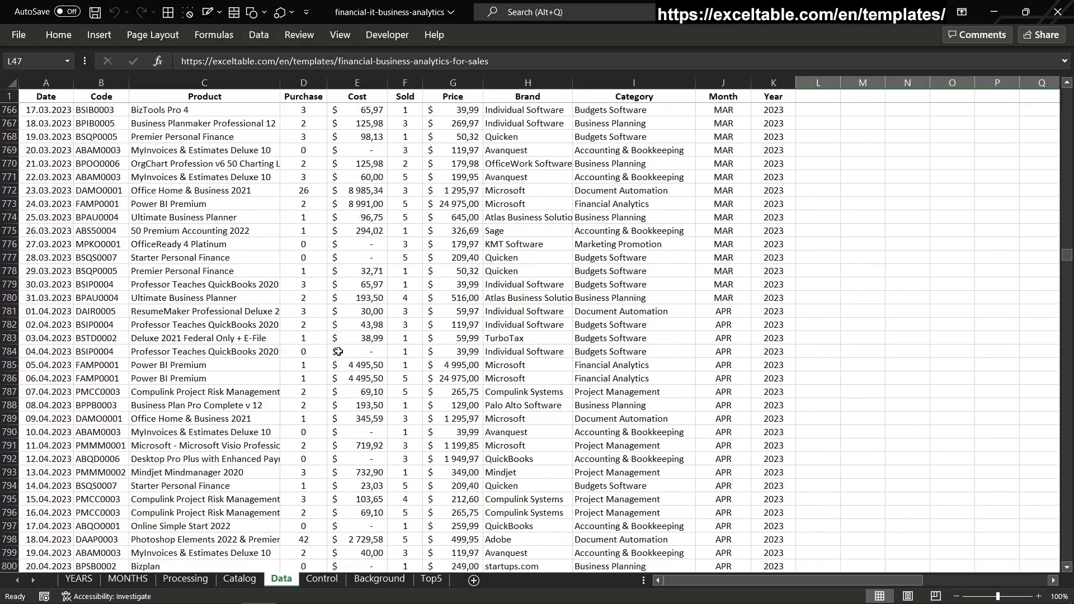
scroll(338, 351, down, 8)
scroll(338, 351, down, 9)
scroll(338, 351, down, 5)
scroll(338, 351, down, 2)
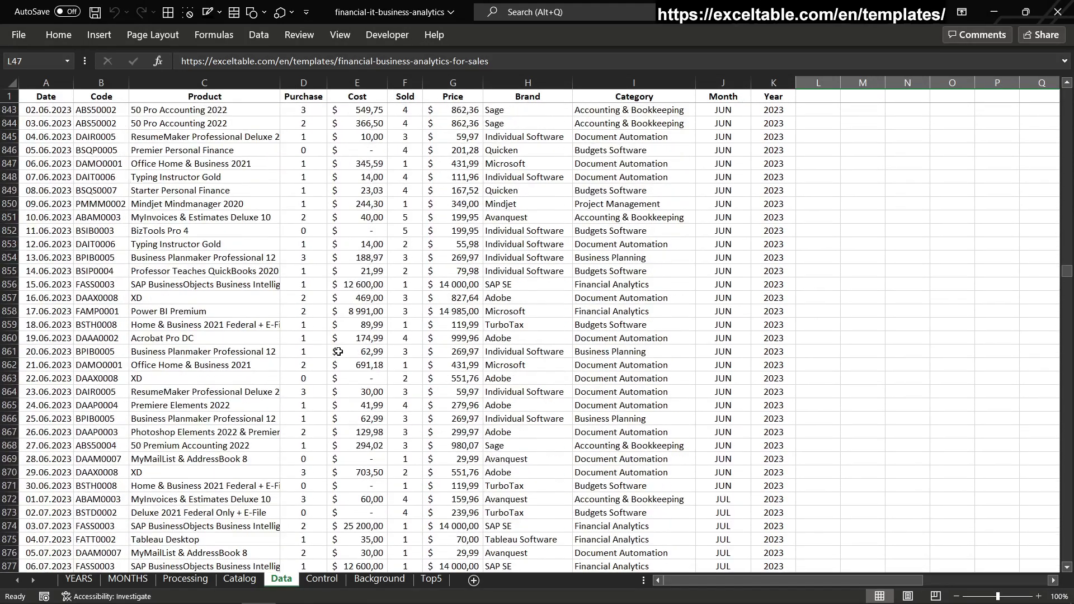
click(81, 582)
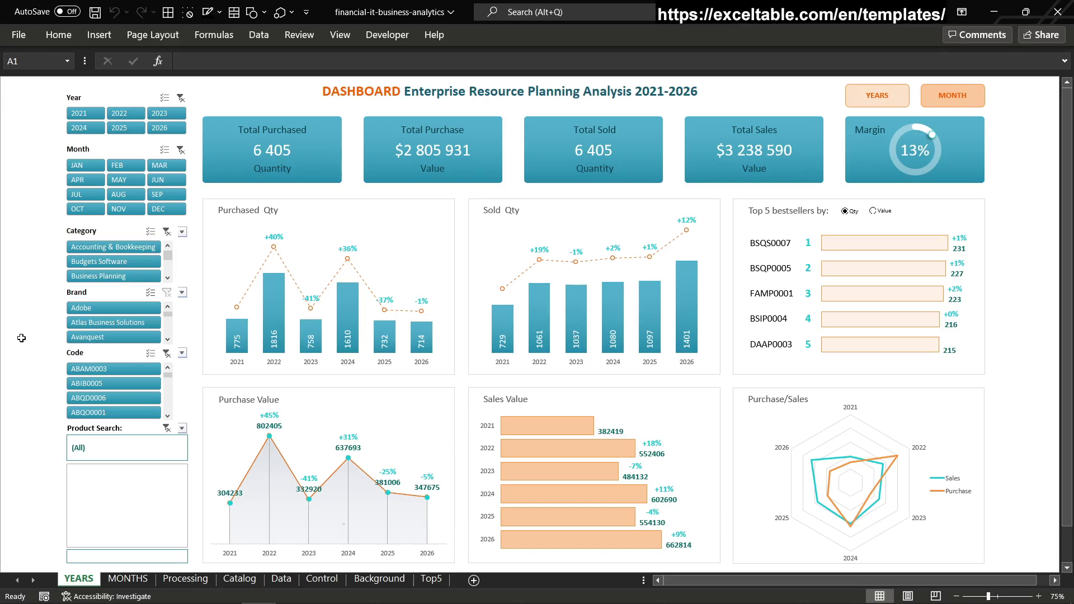
click(182, 232)
click(71, 312)
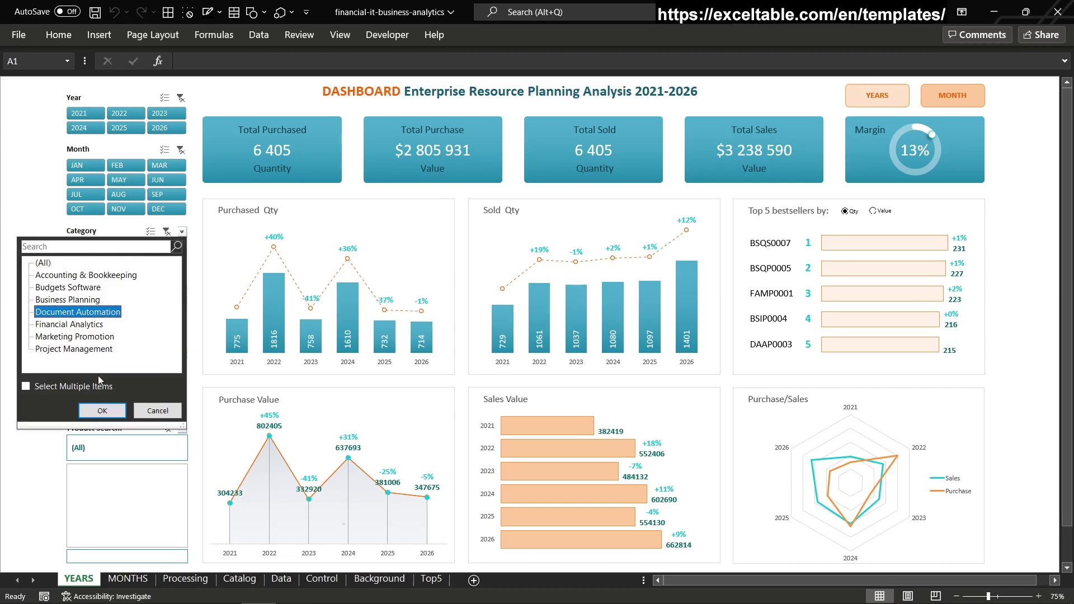
click(102, 411)
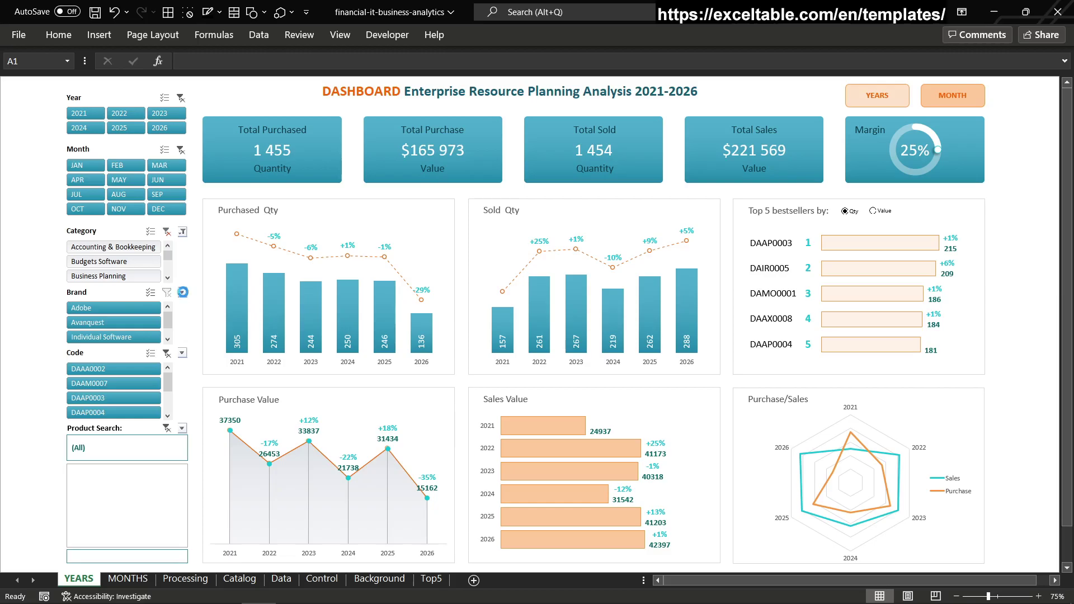
click(182, 294)
click(74, 307)
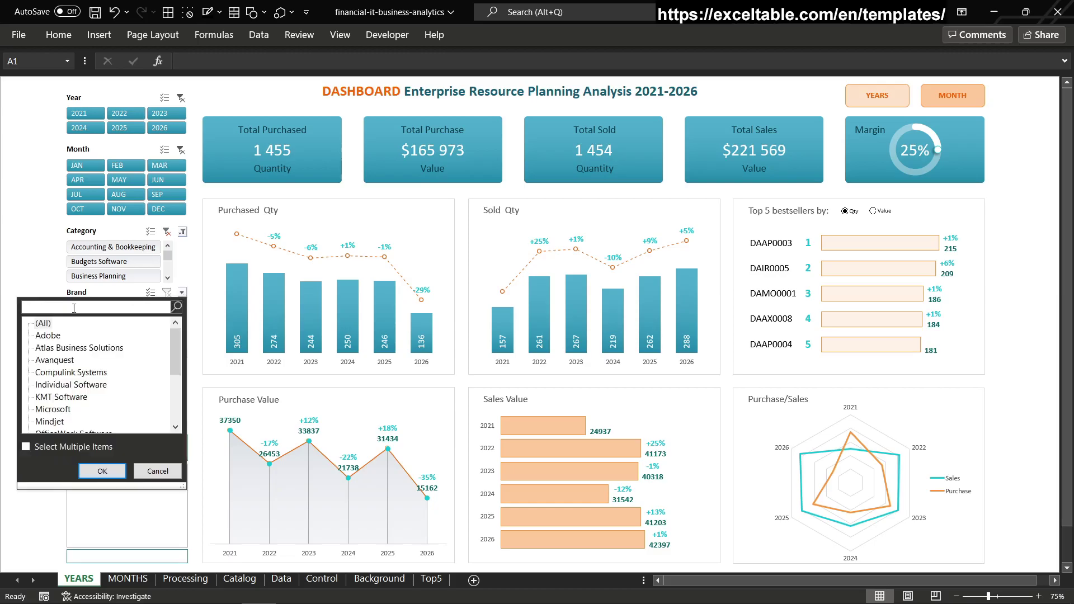
text(m)
click(62, 348)
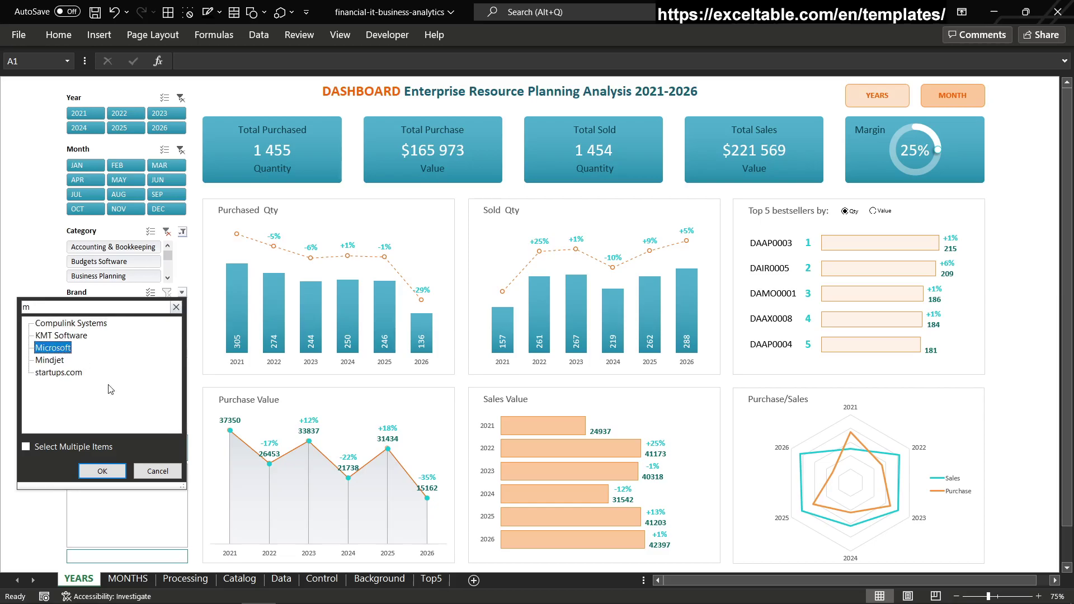
click(102, 471)
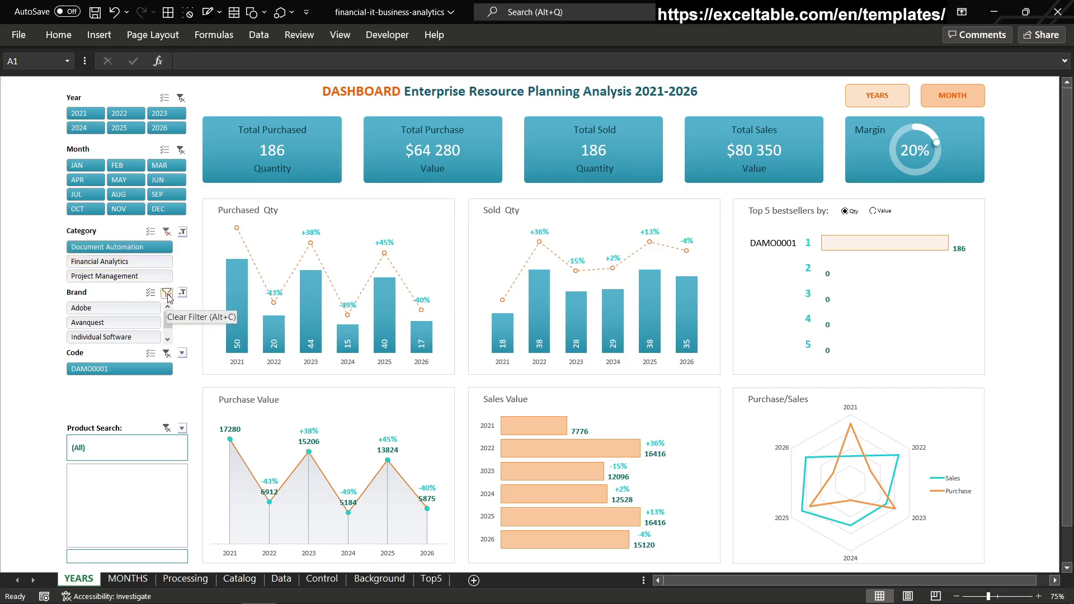
click(167, 294)
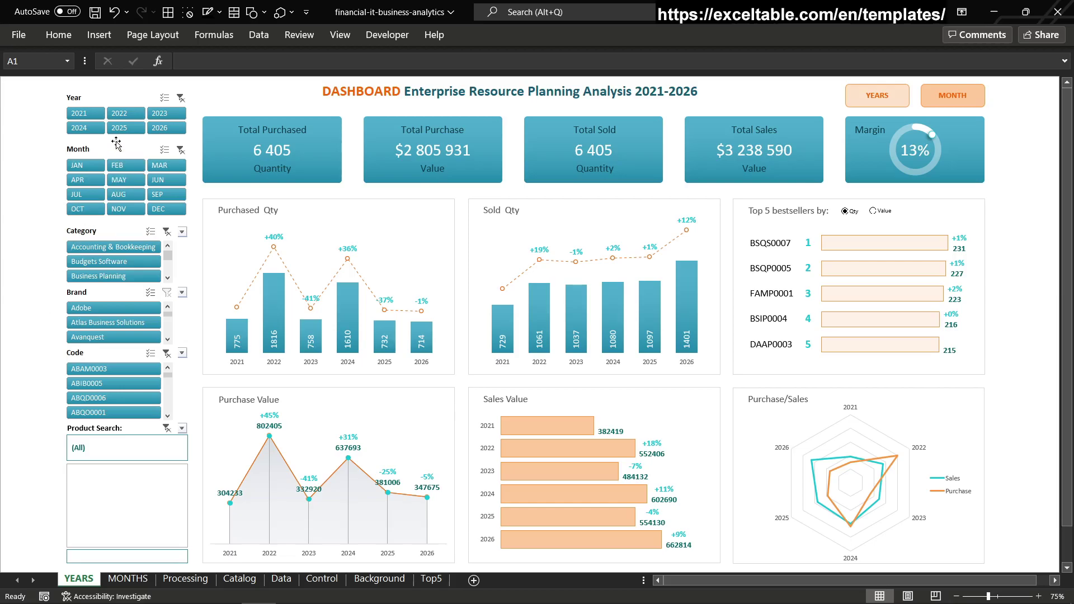
Filter the yearly dashboard to 2025 and try the May, August and April month buttons
click(119, 129)
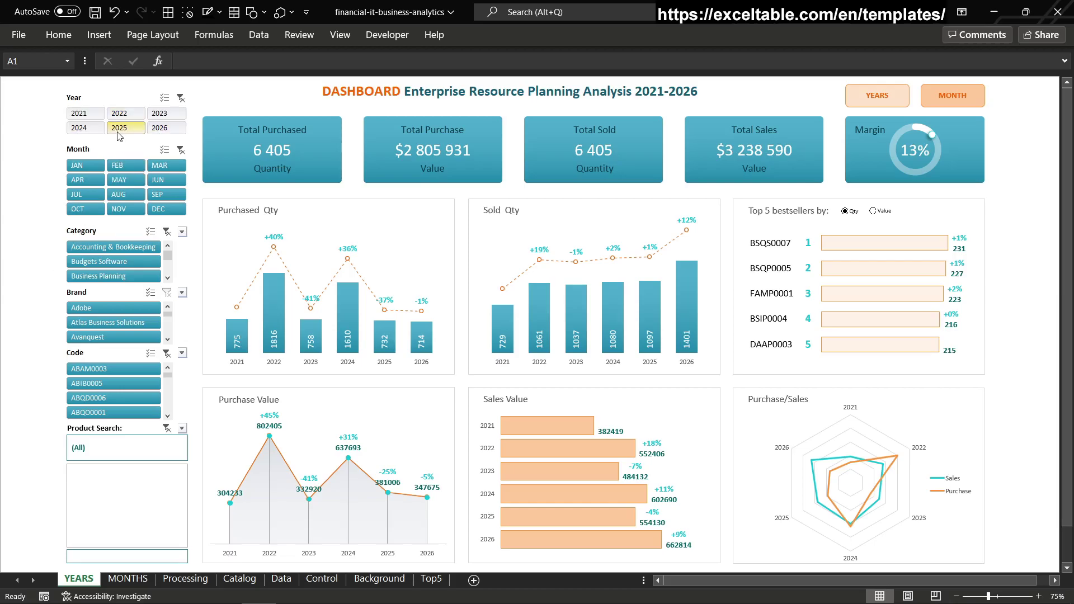
click(121, 183)
click(123, 196)
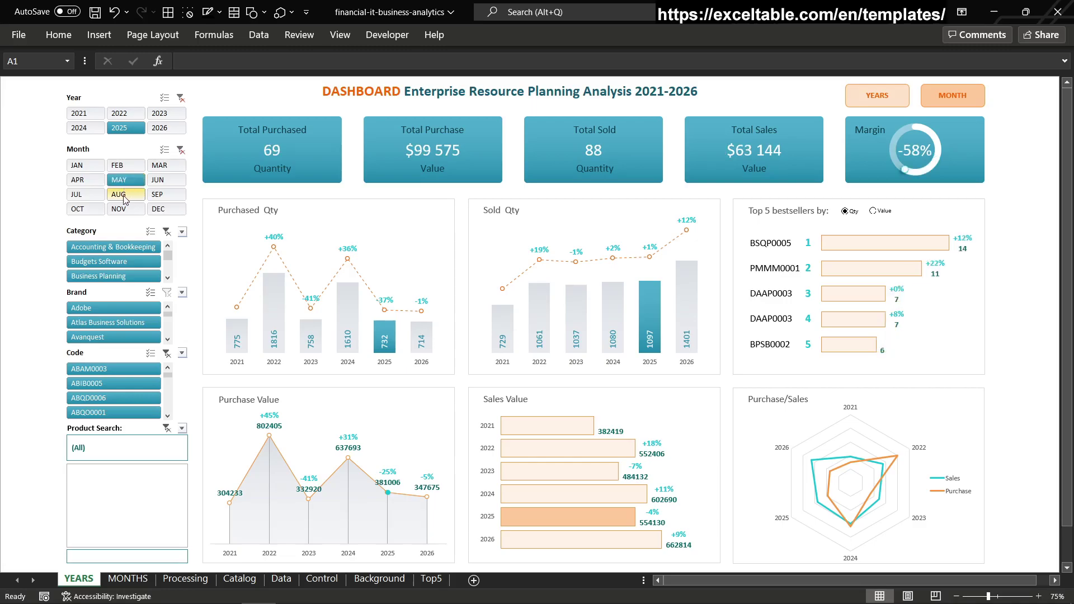
click(78, 181)
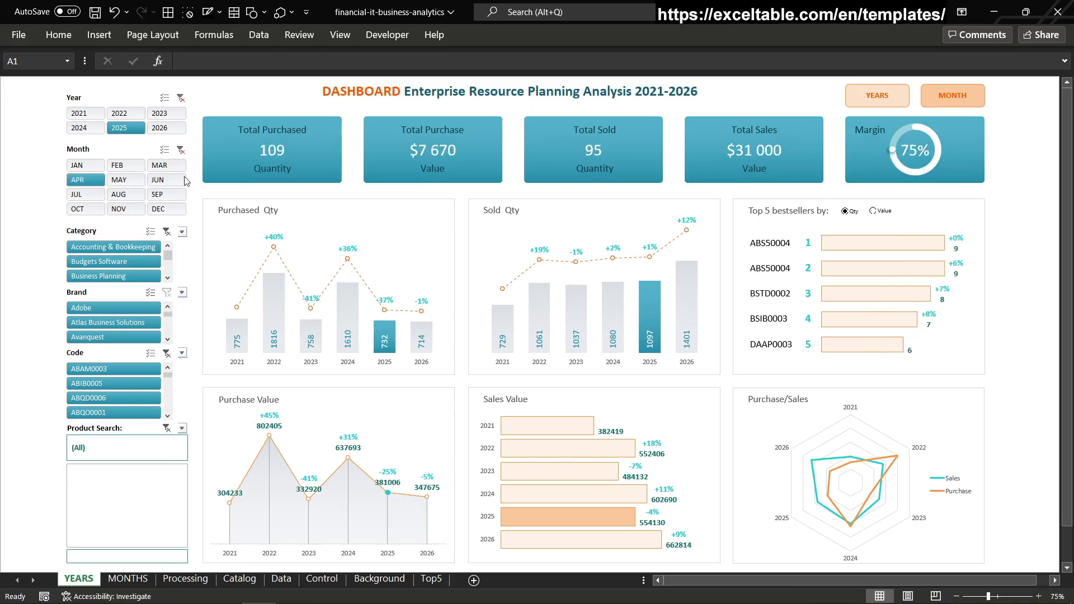
Filter the MONTHS dashboard to June, cycling the year through 2024 and 2026 before settling on 2023
click(962, 98)
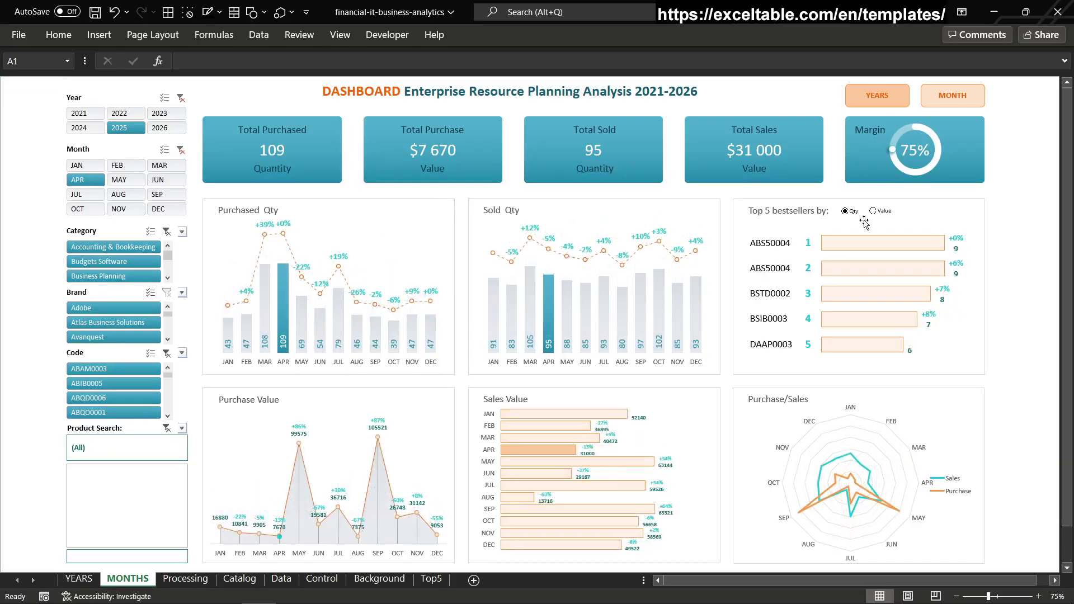
click(120, 195)
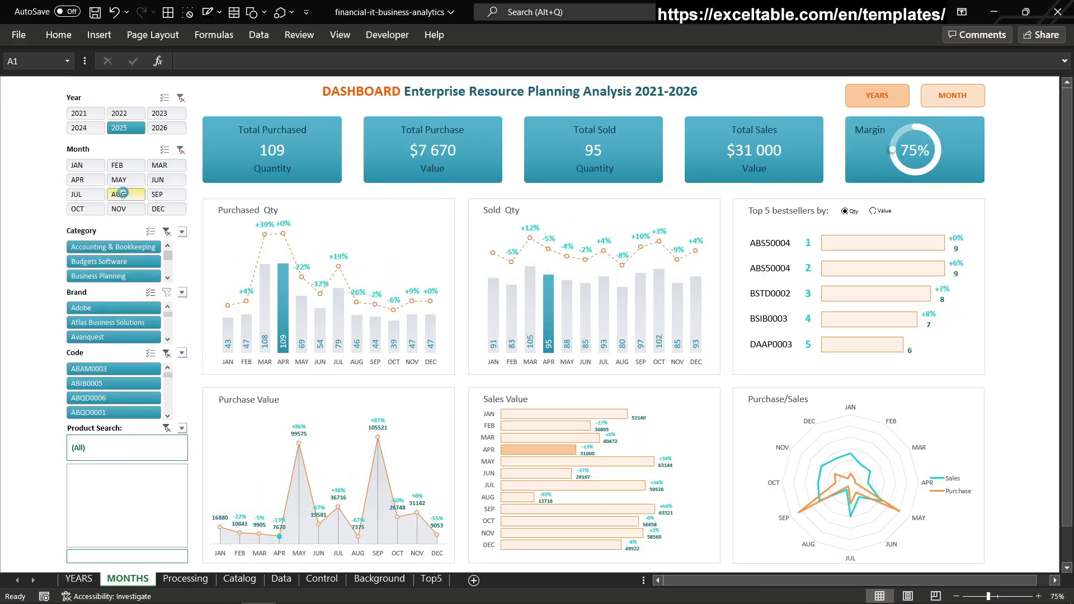
click(166, 177)
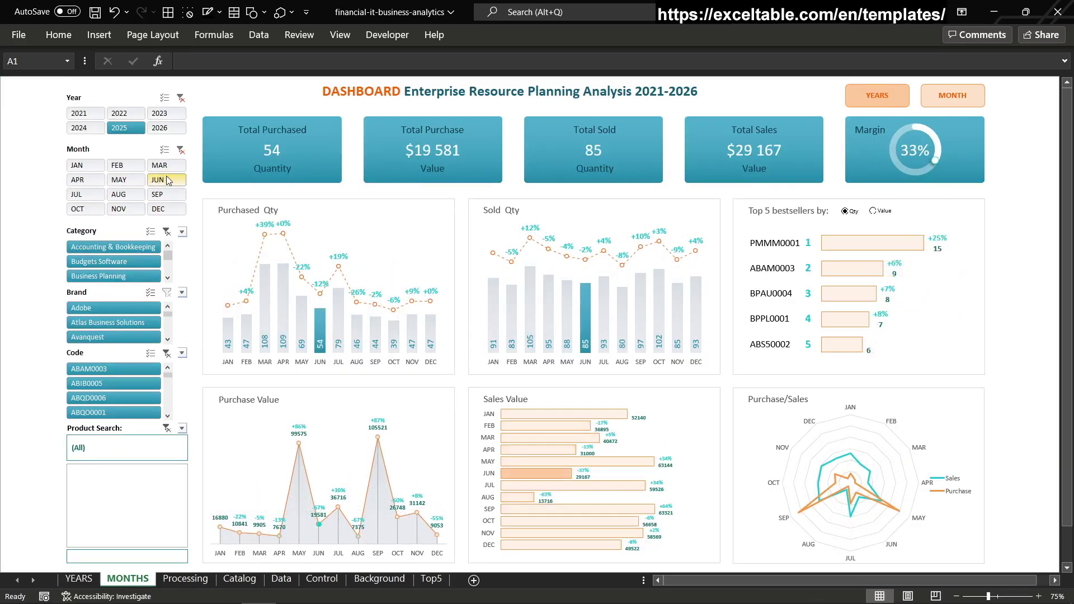
click(84, 128)
click(159, 128)
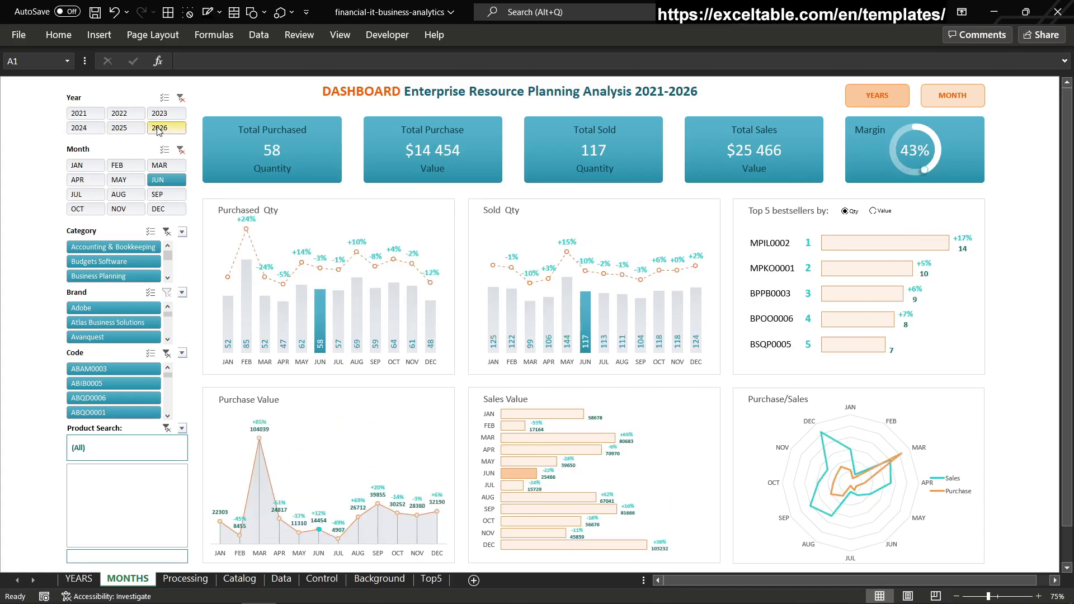
click(158, 114)
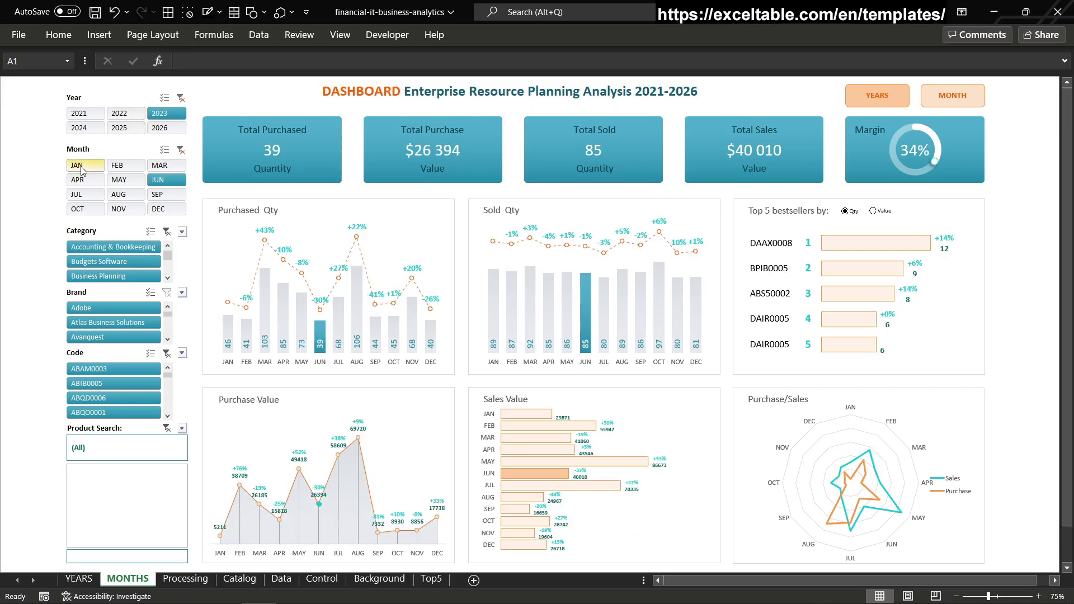
Extend the month filter across January to May, briefly limiting categories to Accounting & Bookkeeping, then clear it
mouse_move(81, 168)
mouse_down()
mouse_move(134, 188)
mouse_move(163, 184)
mouse_up()
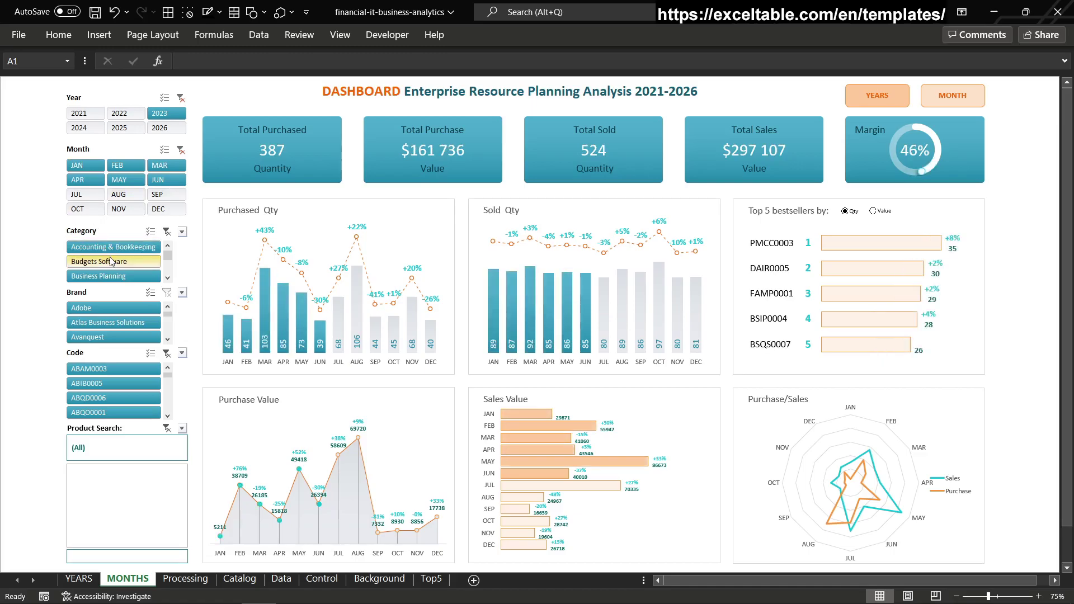
click(112, 277)
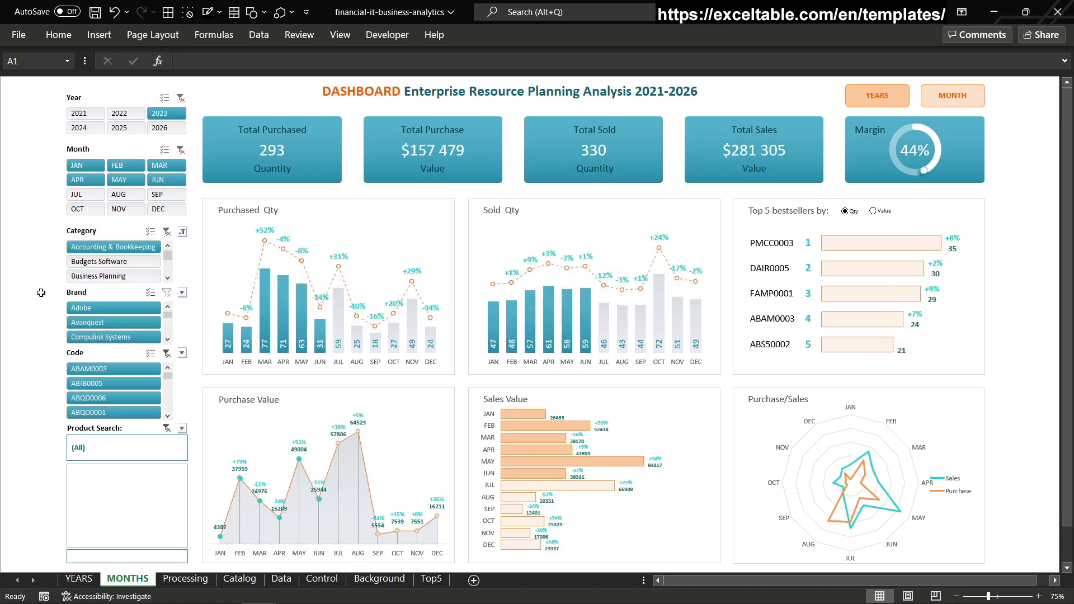
click(166, 231)
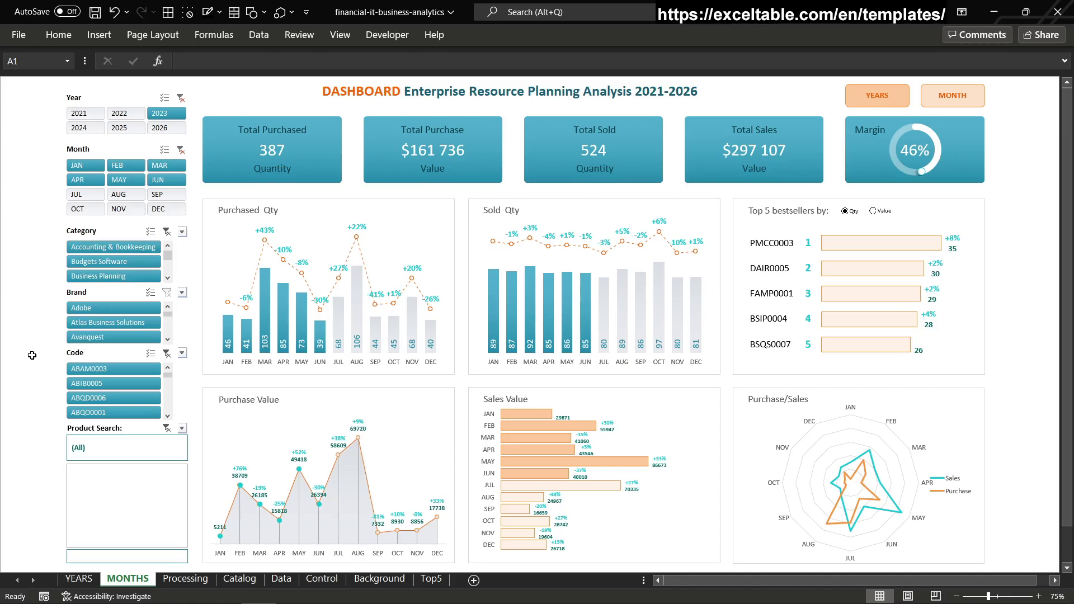
Filter Product Search to Desktop Pro Plus with Enhanced Payroll 2022, then reset it to all products
click(182, 428)
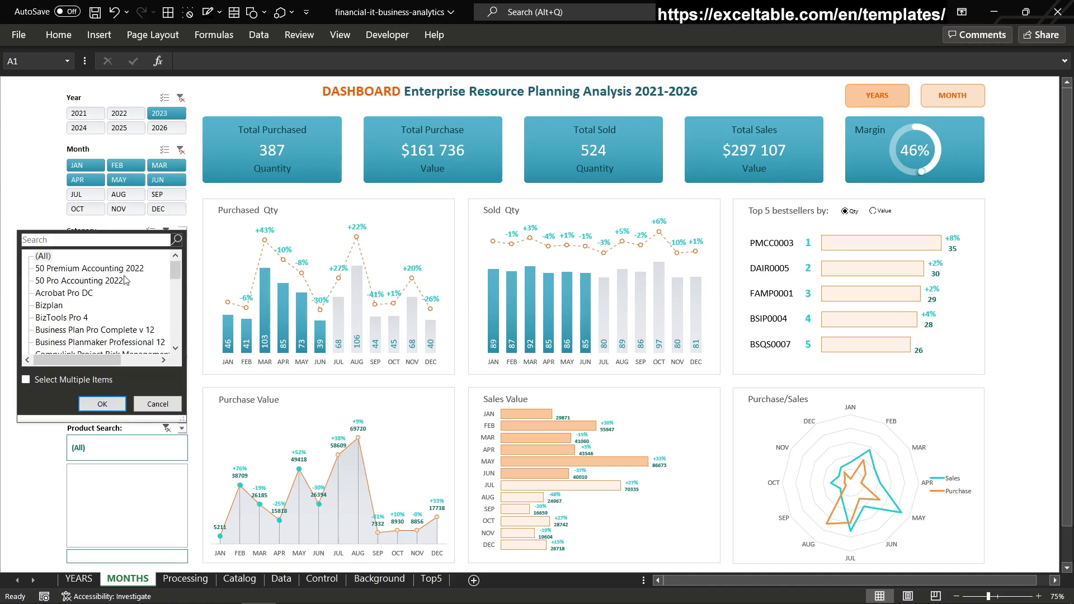
scroll(79, 319, down, 2)
click(78, 317)
click(102, 404)
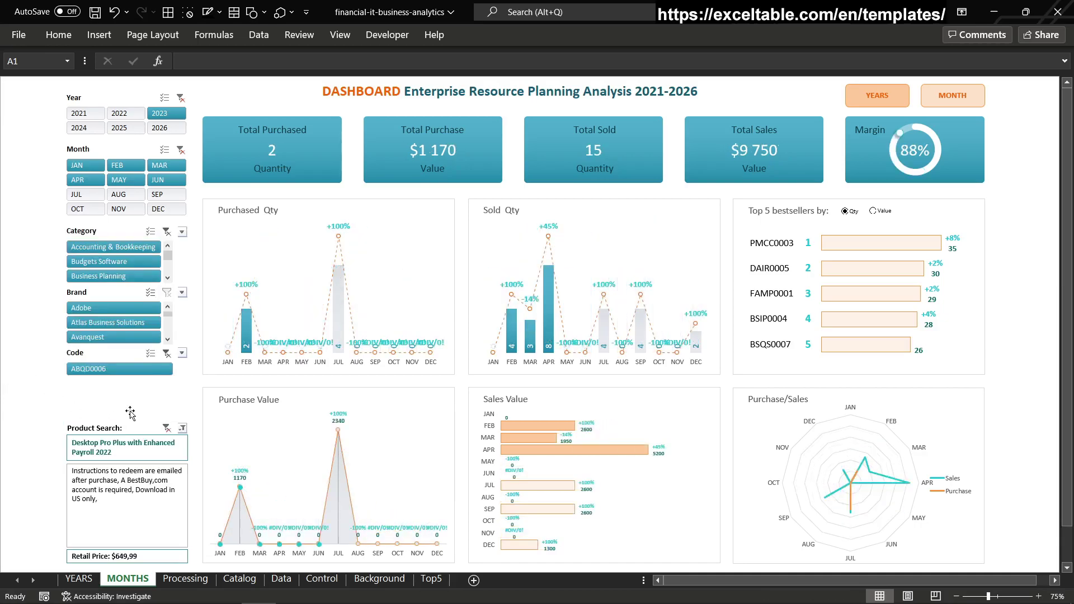
click(166, 428)
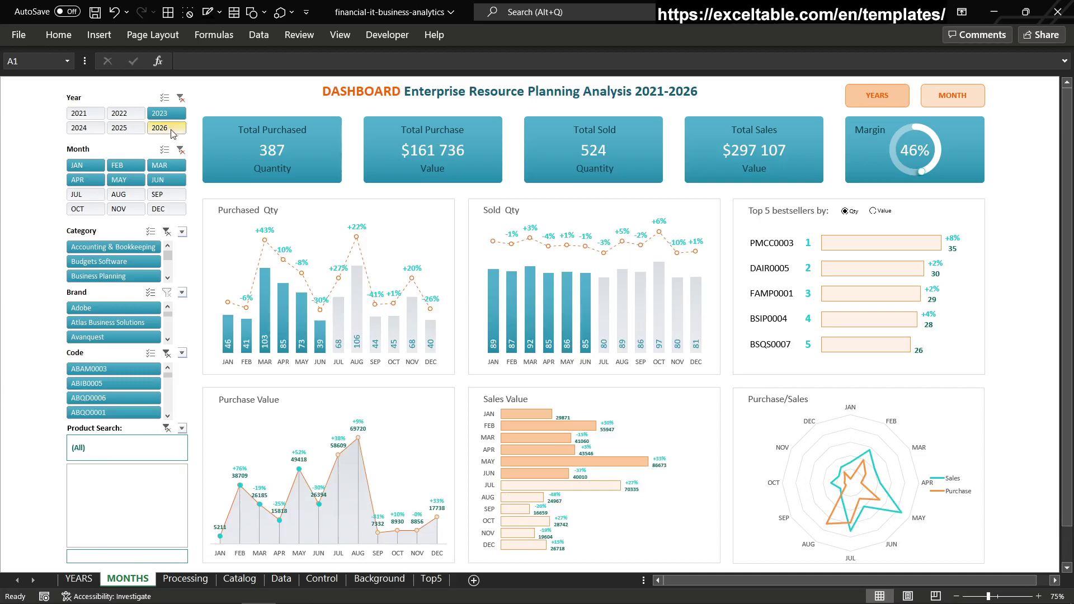
Clear the month and year slicer filters and go back to the YEARS dashboard
click(180, 150)
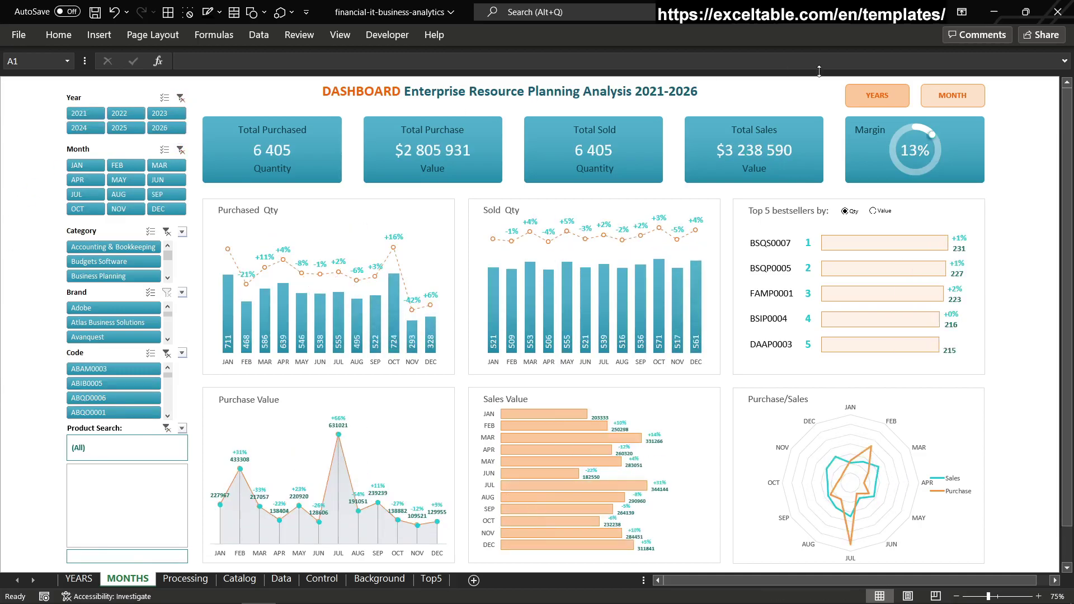
click(873, 96)
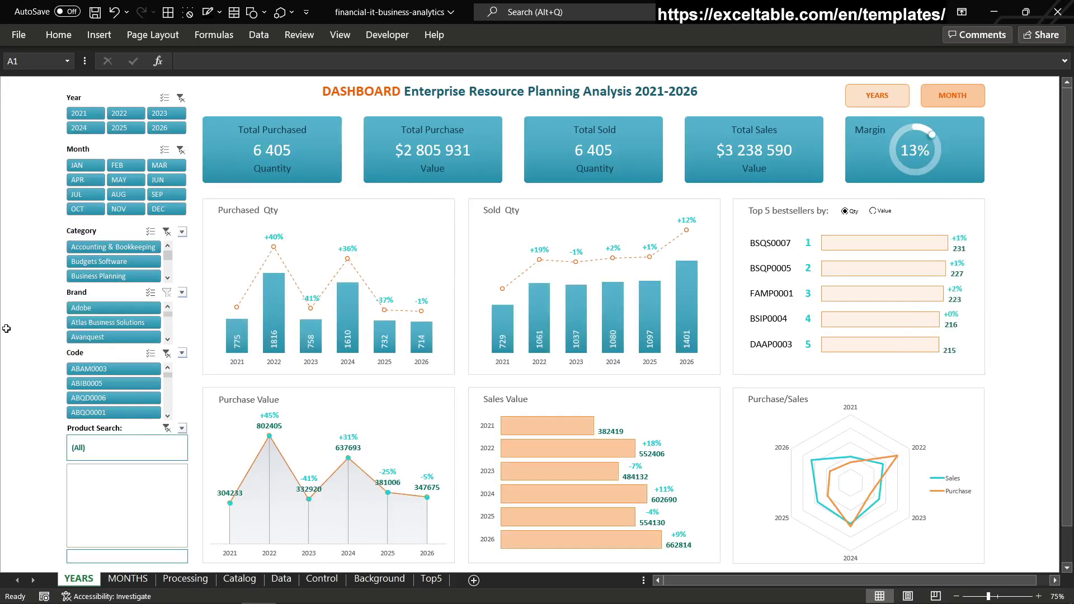